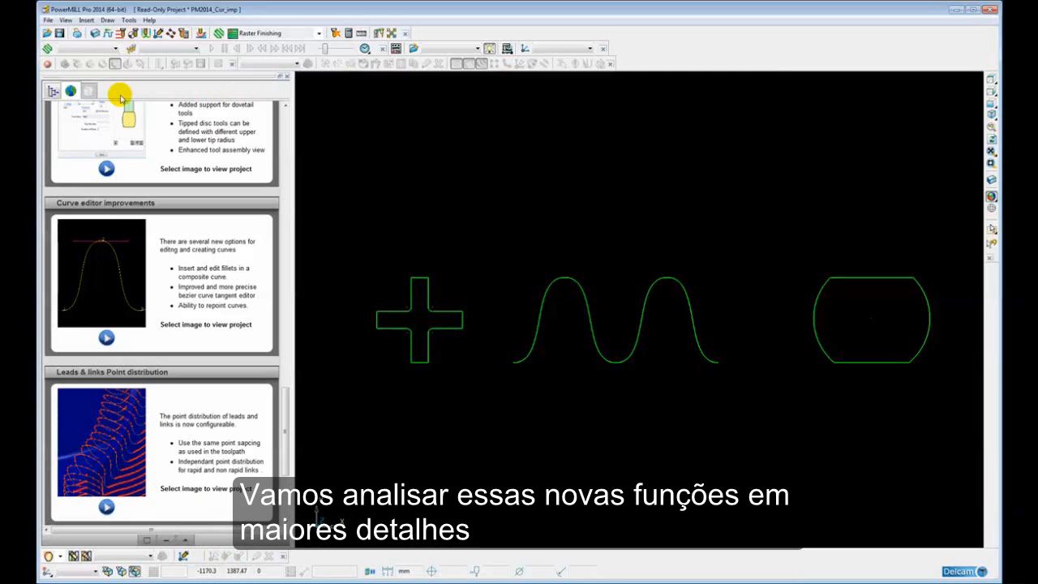
Bring up the project explorer tree and open pattern 1 in the Curve Editor
{"action": "left_click", "coordinate": [53, 92]}
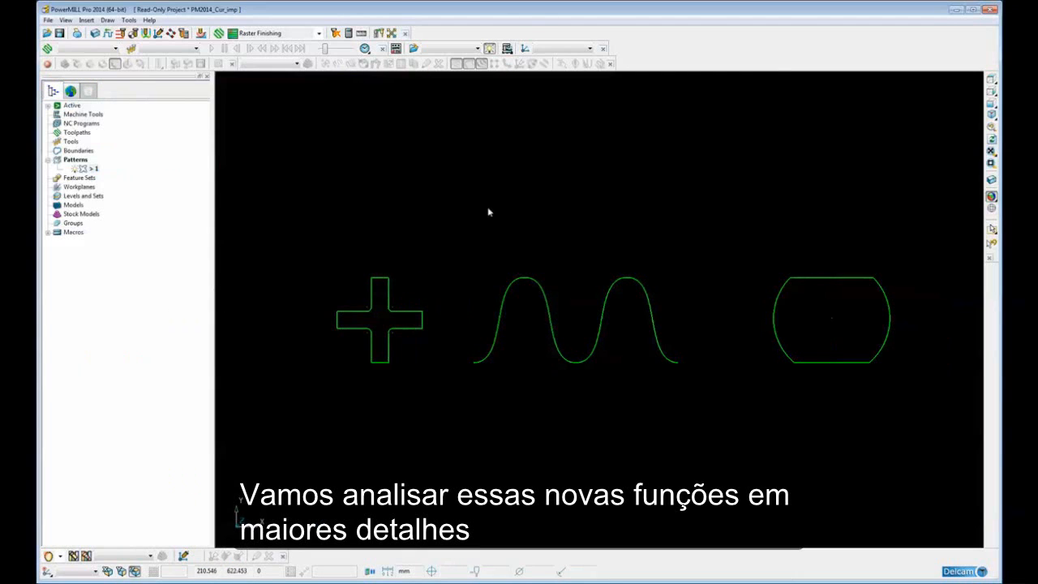
{"action": "middle_click_drag", "start_coordinate": [454, 298], "coordinate": [509, 289], "text": "shift"}
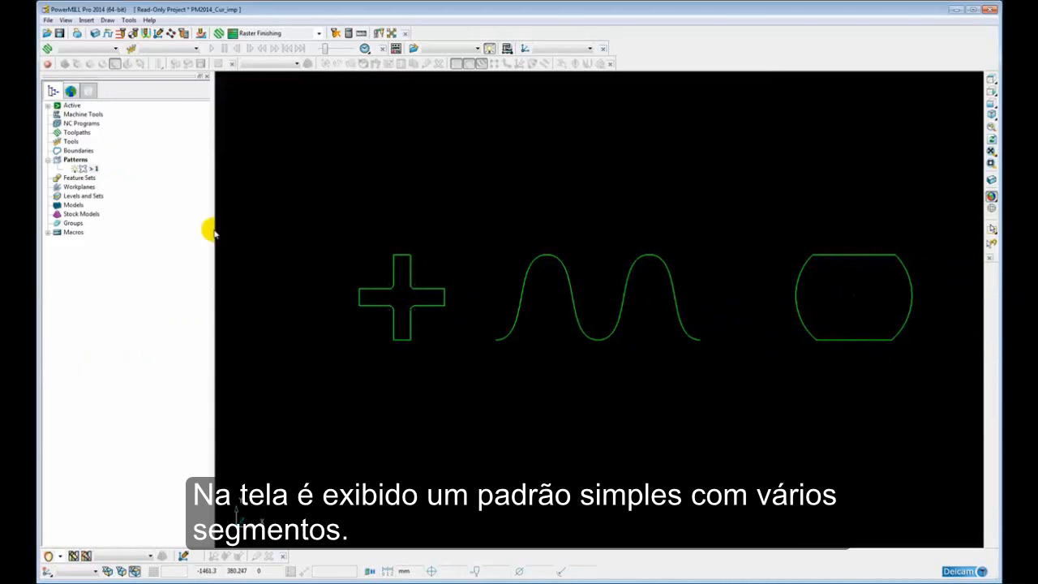
{"action": "right_click", "coordinate": [90, 168]}
{"action": "left_click", "coordinate": [125, 196]}
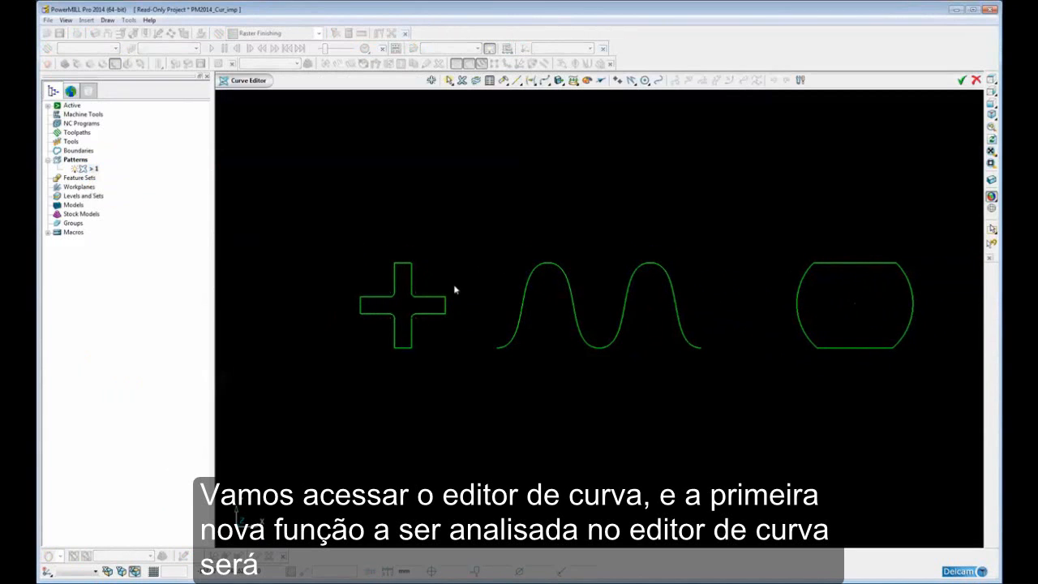
Examine the separate lines and arcs of the cross-shaped profile by selecting several of them one at a time
{"action": "left_click_drag", "start_coordinate": [440, 301], "coordinate": [636, 301]}
{"action": "scroll", "coordinate": [622, 312], "scroll_direction": "up", "scroll_amount": 4}
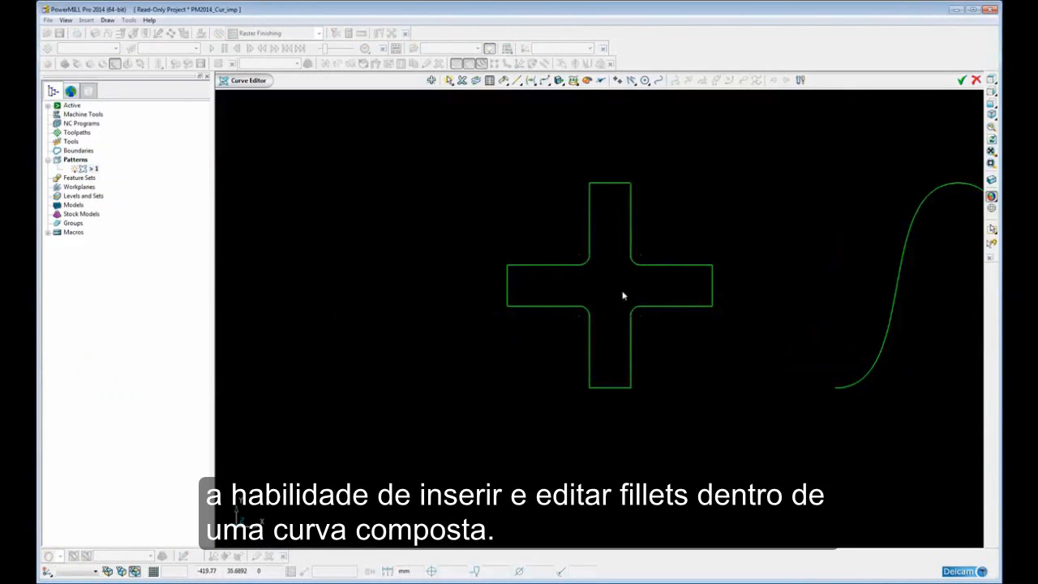
{"action": "scroll", "coordinate": [604, 318], "scroll_direction": "up", "scroll_amount": 3}
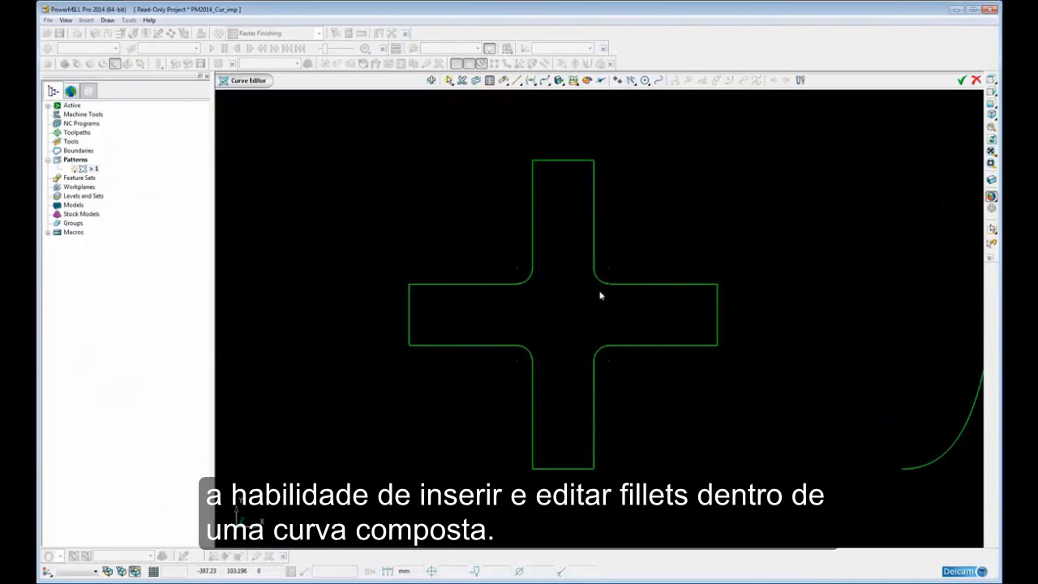
{"action": "left_click_drag", "start_coordinate": [601, 238], "coordinate": [588, 254]}
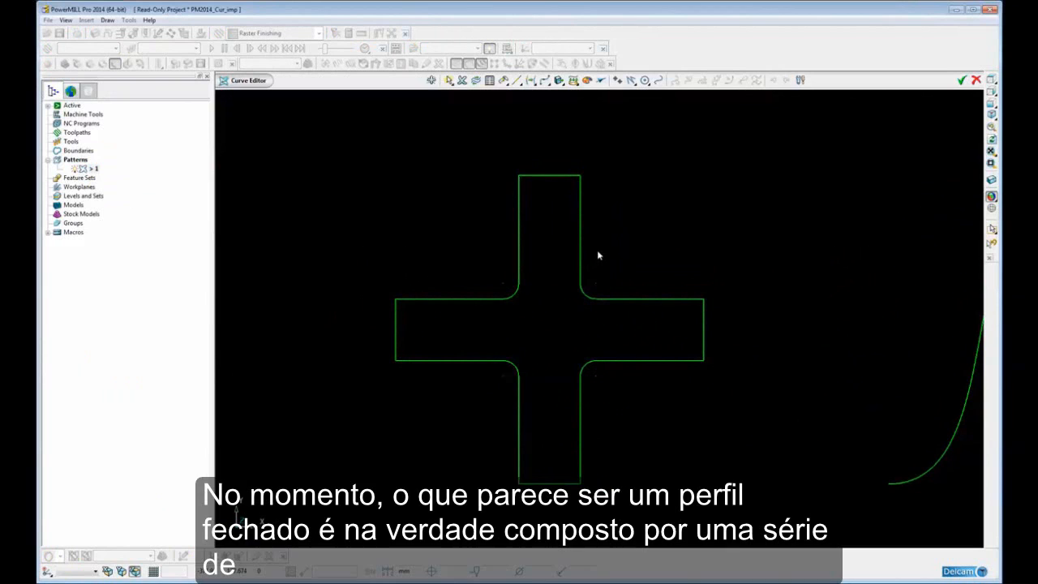
{"action": "left_click", "coordinate": [580, 234]}
{"action": "left_click", "coordinate": [639, 300]}
{"action": "left_click", "coordinate": [580, 424]}
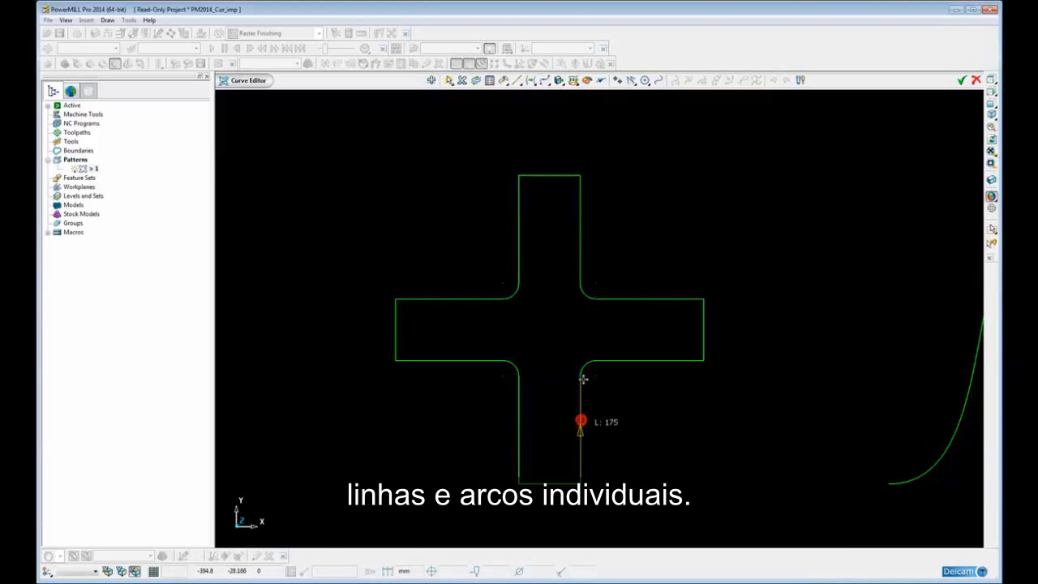
{"action": "left_click", "coordinate": [653, 361]}
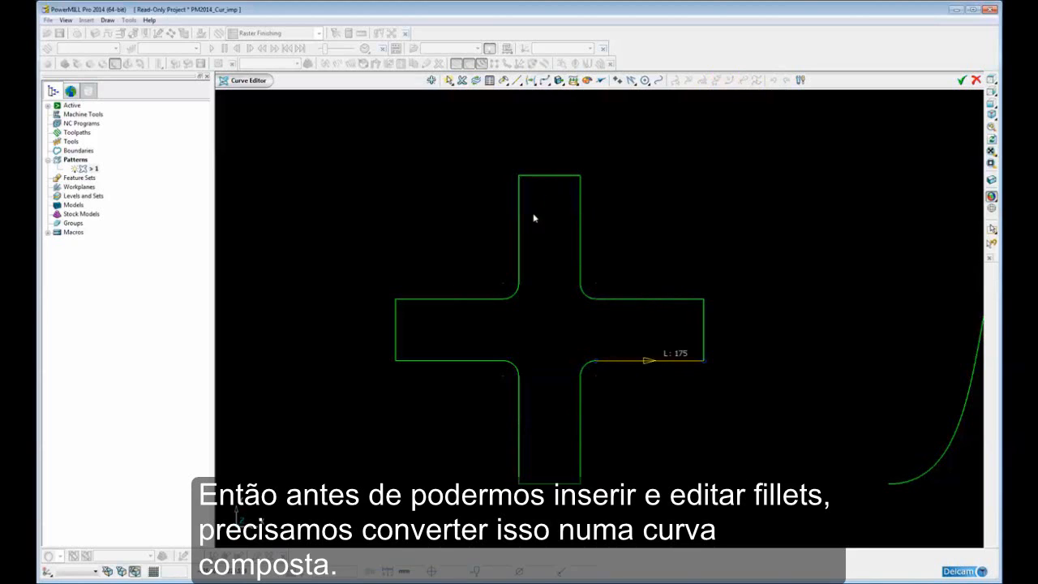
Select all segments of the cross-shaped profile and merge them into a single closed curve
{"action": "left_click", "coordinate": [452, 181]}
{"action": "left_click_drag", "start_coordinate": [385, 152], "coordinate": [728, 475]}
{"action": "mouse_move", "coordinate": [529, 81]}
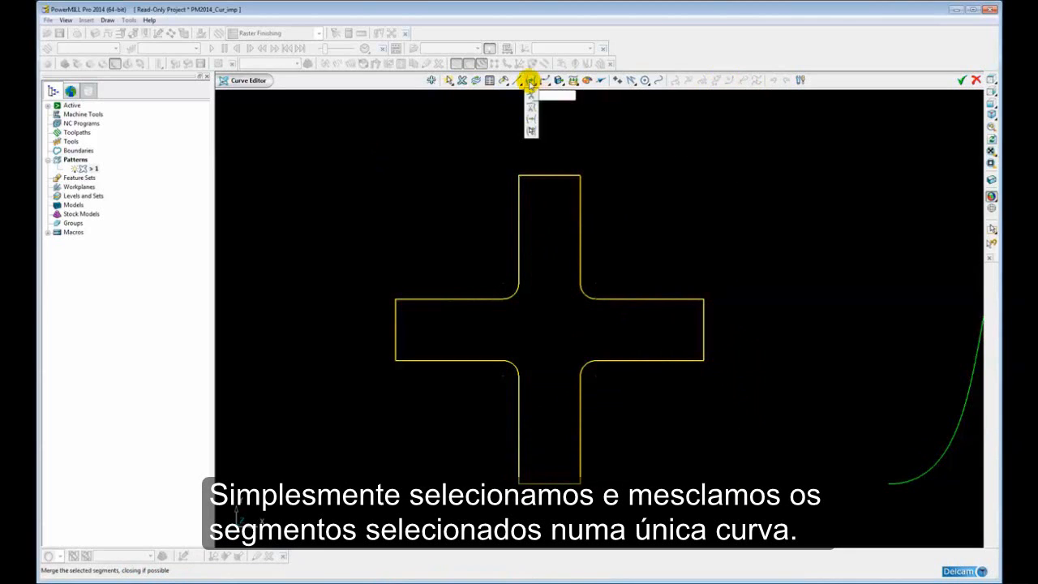
{"action": "left_click", "coordinate": [532, 122]}
{"action": "left_click", "coordinate": [574, 149]}
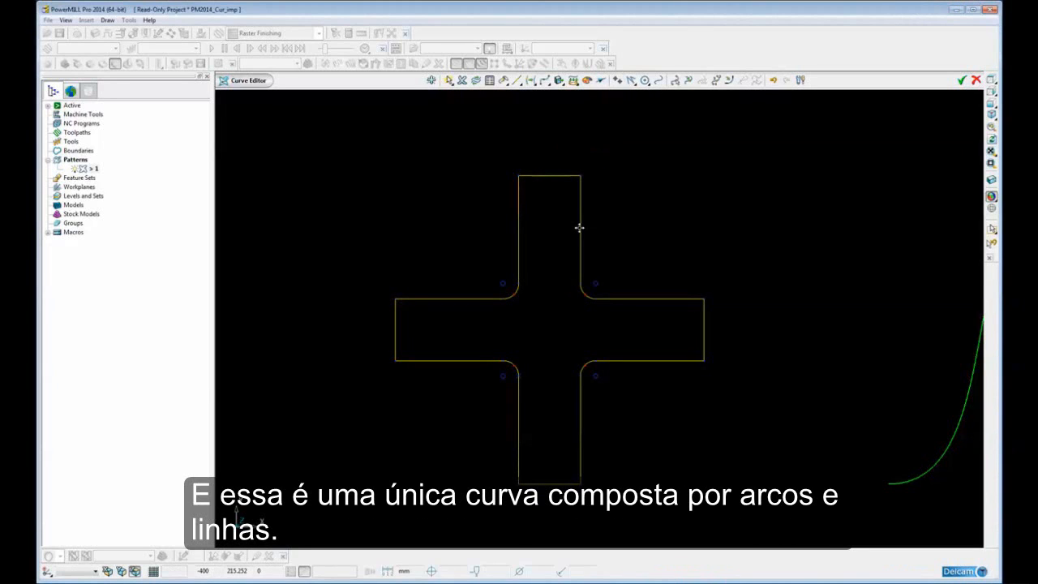
{"action": "right_click", "coordinate": [580, 228]}
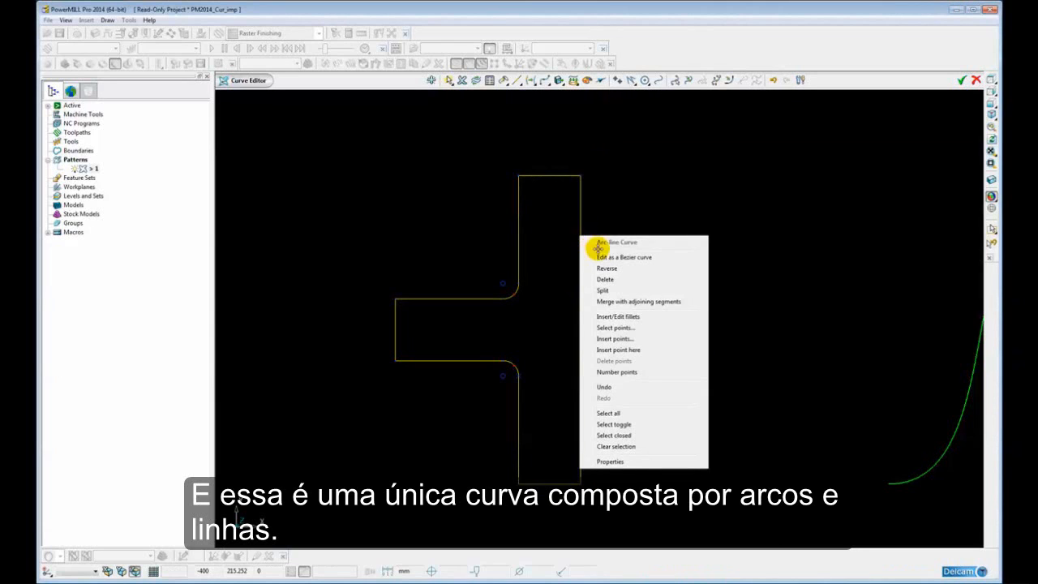
{"action": "left_click", "coordinate": [663, 195]}
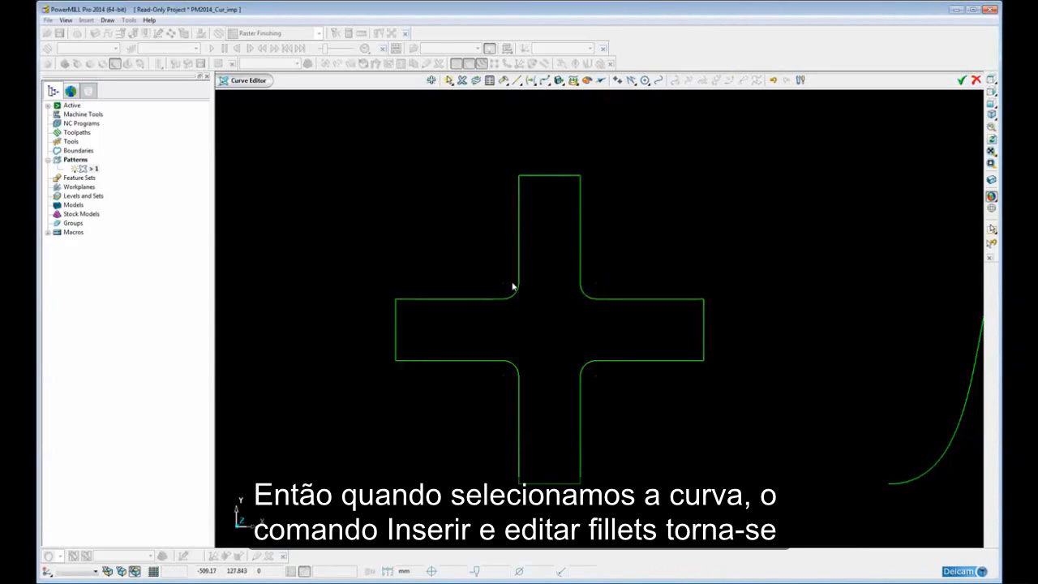
Start Insert and Edit Fillets on the merged cross curve and preview a radius of 15.0 on its sharp corners and existing fillets
{"action": "left_click", "coordinate": [580, 240]}
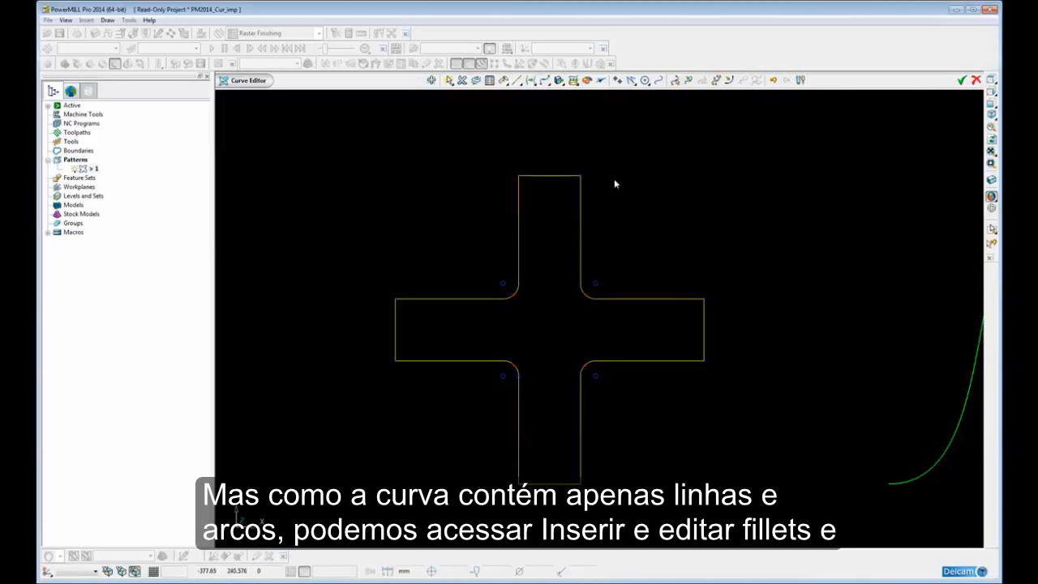
{"action": "left_click", "coordinate": [729, 80]}
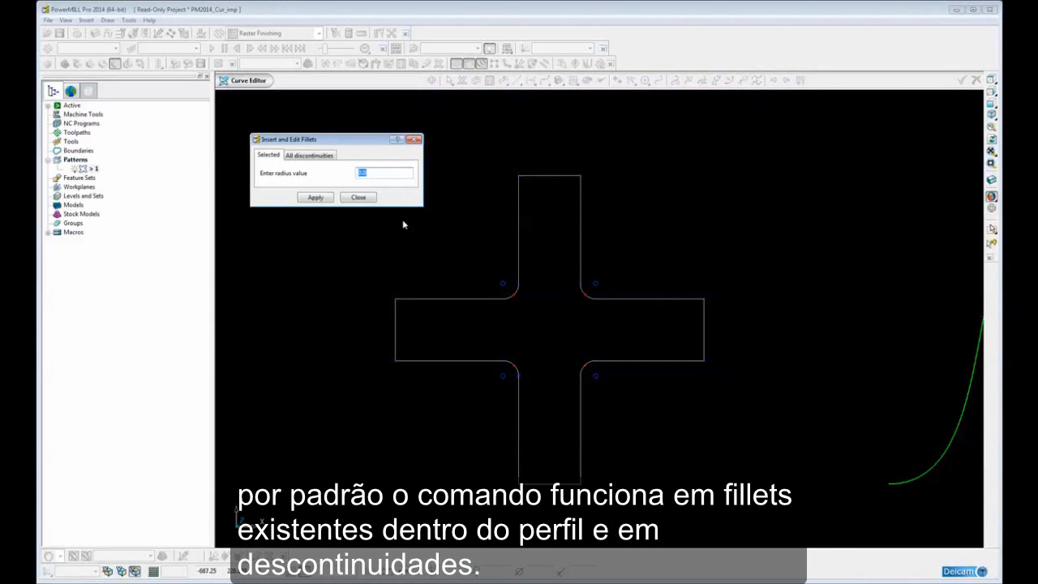
{"action": "left_click", "coordinate": [353, 197]}
{"action": "left_click", "coordinate": [382, 182]}
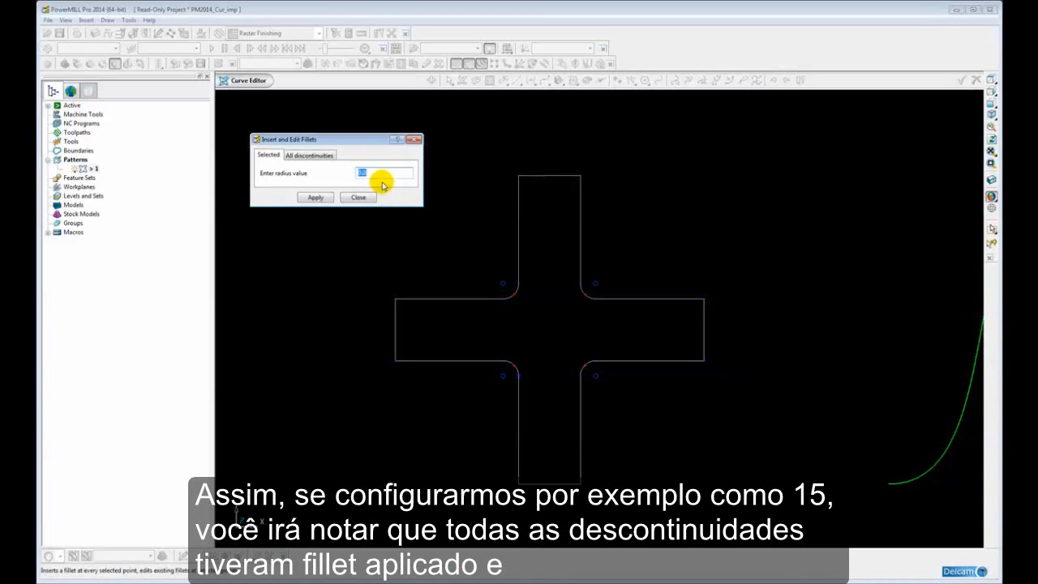
{"action": "double_click", "coordinate": [357, 173]}
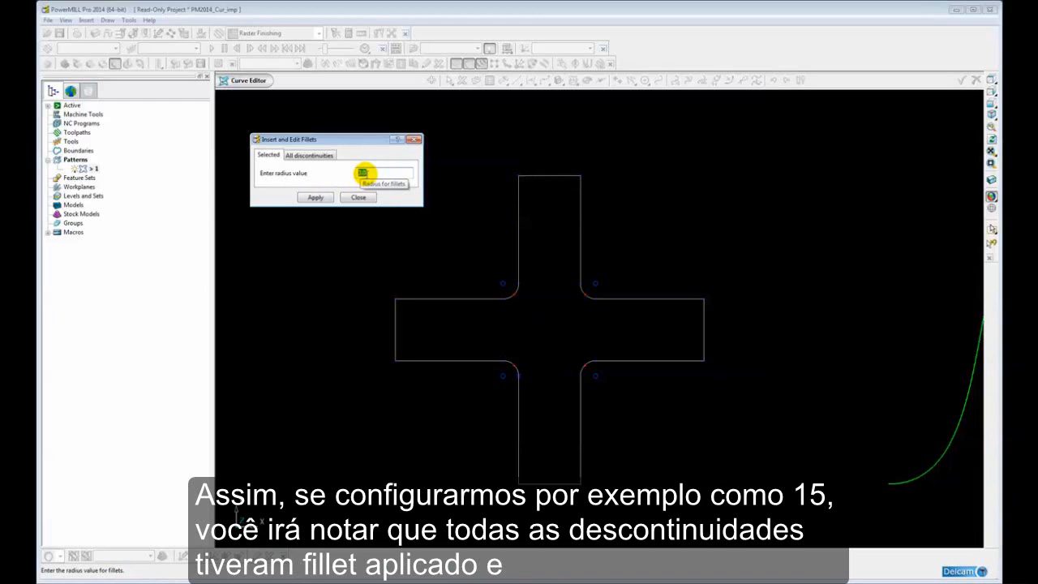
{"action": "type", "text": "15.0"}
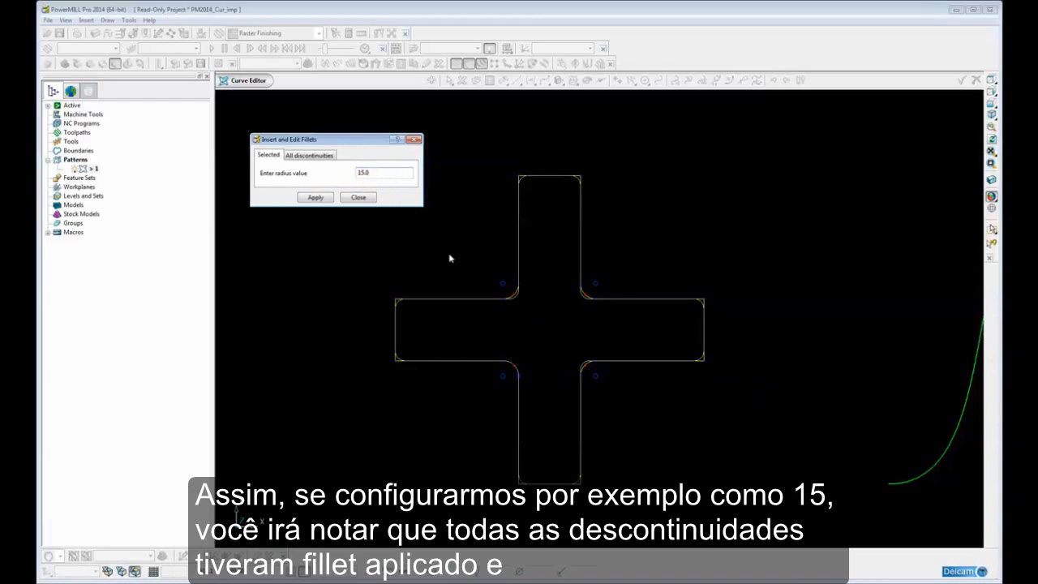
{"action": "scroll", "coordinate": [477, 306], "scroll_direction": "up", "scroll_amount": 3}
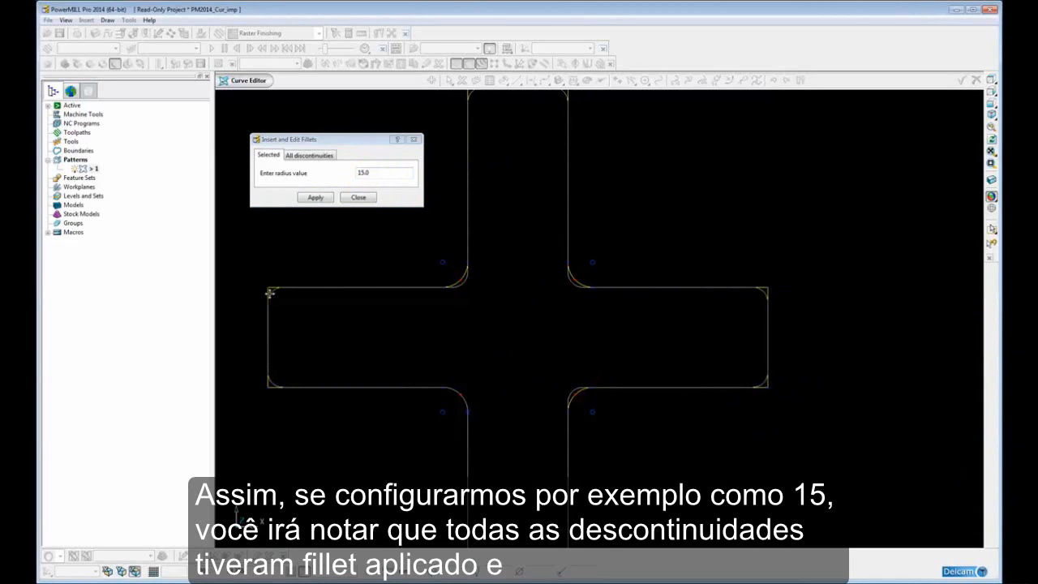
{"action": "scroll", "coordinate": [591, 341], "scroll_direction": "up", "scroll_amount": 5}
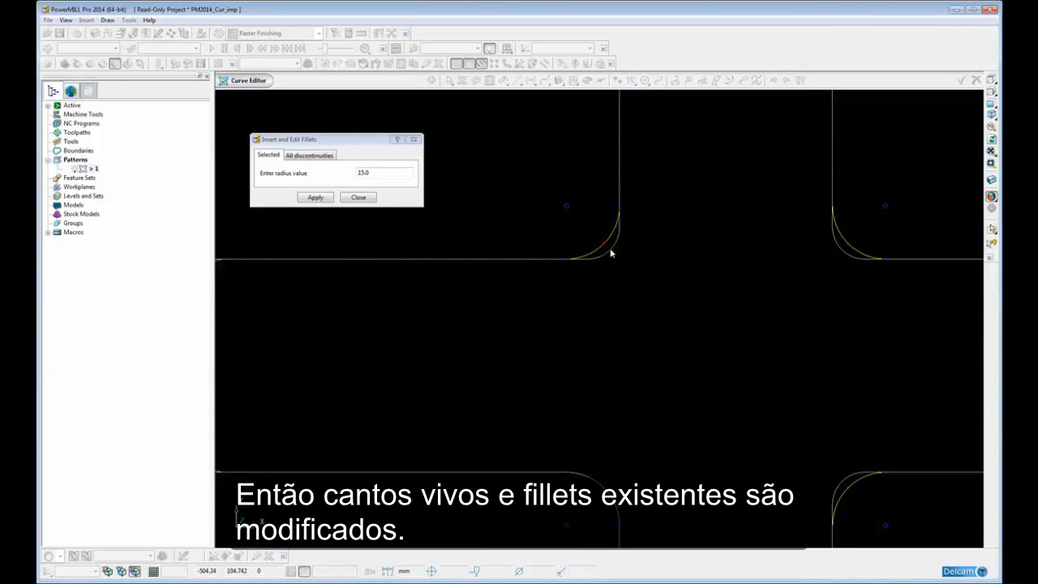
{"action": "scroll", "coordinate": [613, 252], "scroll_direction": "down", "scroll_amount": 5}
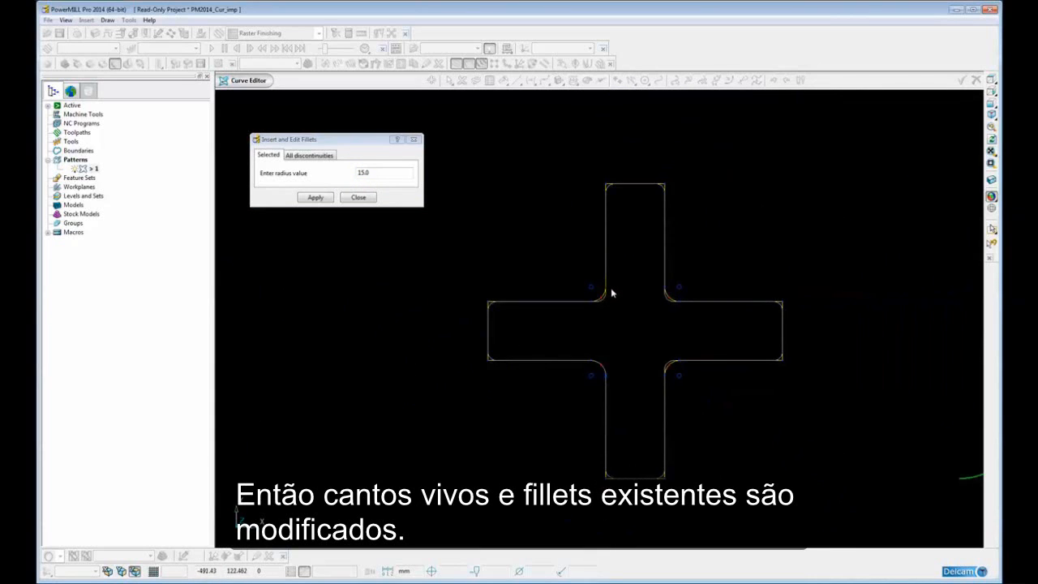
{"action": "middle_click_drag", "start_coordinate": [613, 288], "coordinate": [605, 279], "text": "shift"}
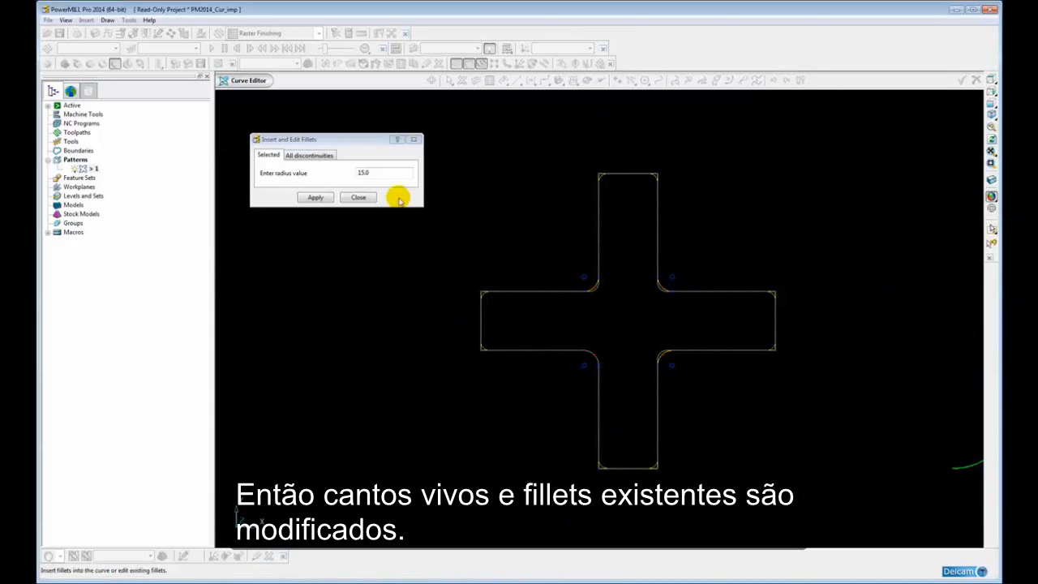
Switch the fillet preview to all discontinuities so that it covers only the cross's sharp corners
{"action": "scroll", "coordinate": [513, 286], "scroll_direction": "up", "scroll_amount": 1}
{"action": "scroll", "coordinate": [512, 286], "scroll_direction": "up", "scroll_amount": 2}
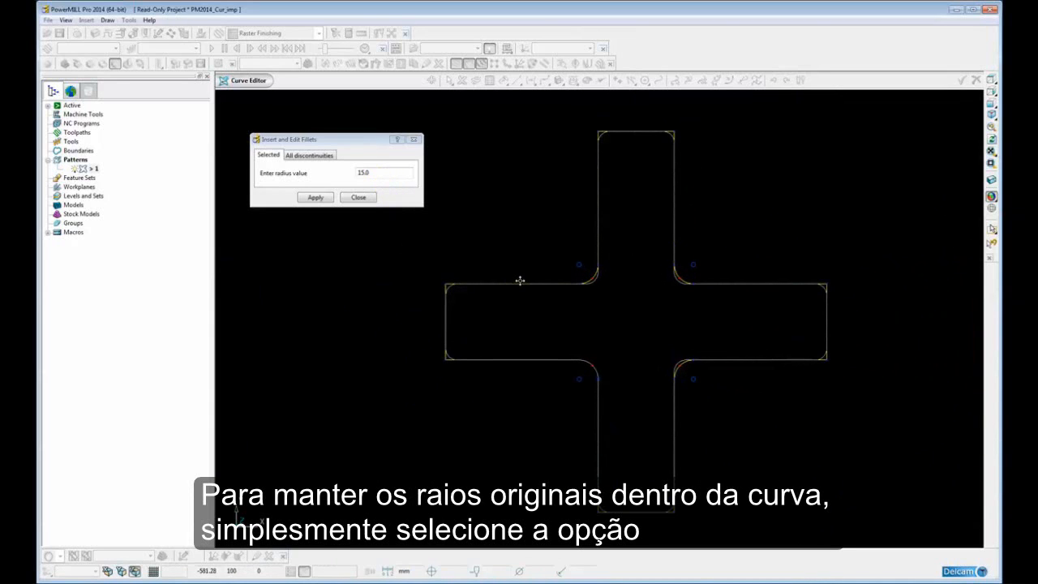
{"action": "middle_click_drag", "start_coordinate": [577, 287], "coordinate": [564, 295], "text": "shift"}
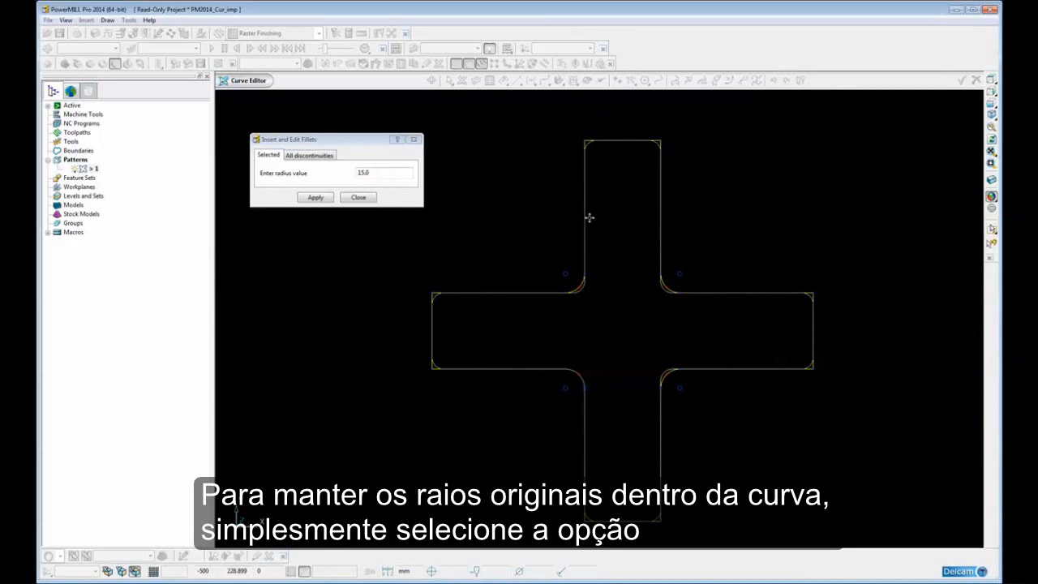
{"action": "left_click", "coordinate": [301, 155]}
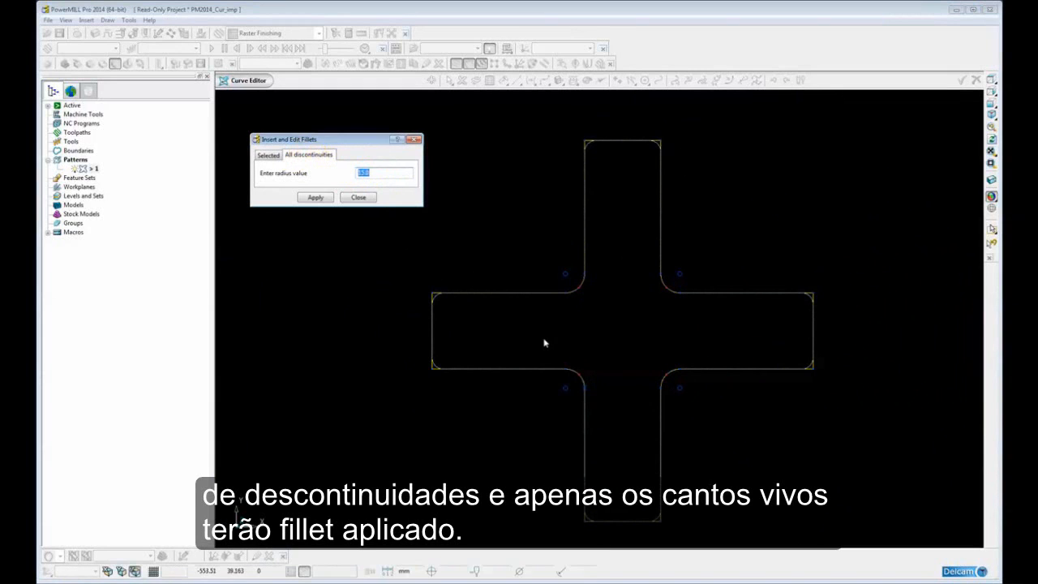
{"action": "scroll", "coordinate": [545, 343], "scroll_direction": "up", "scroll_amount": 2}
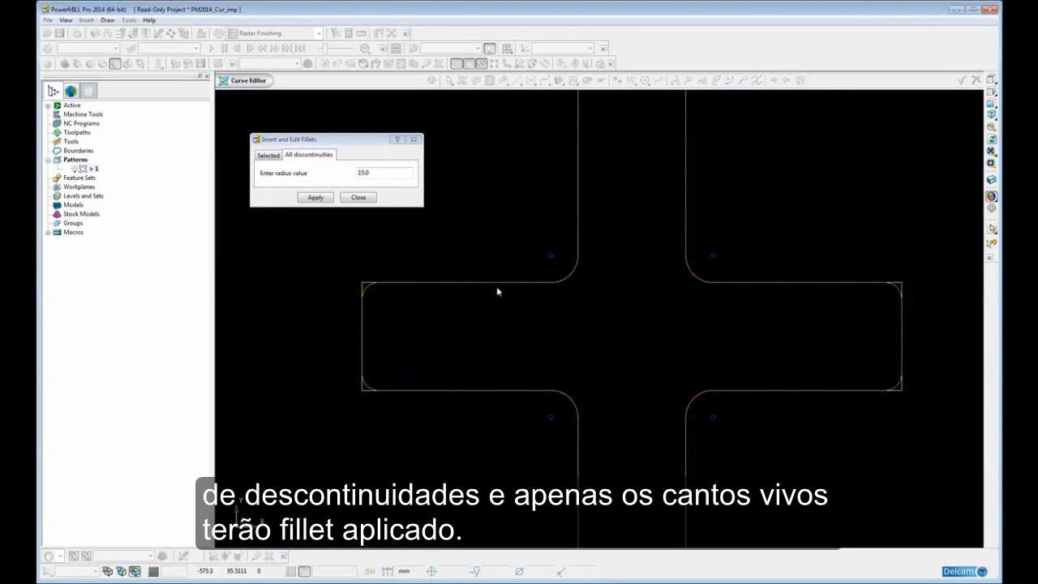
{"action": "middle_click_drag", "start_coordinate": [500, 300], "coordinate": [552, 297], "text": "shift"}
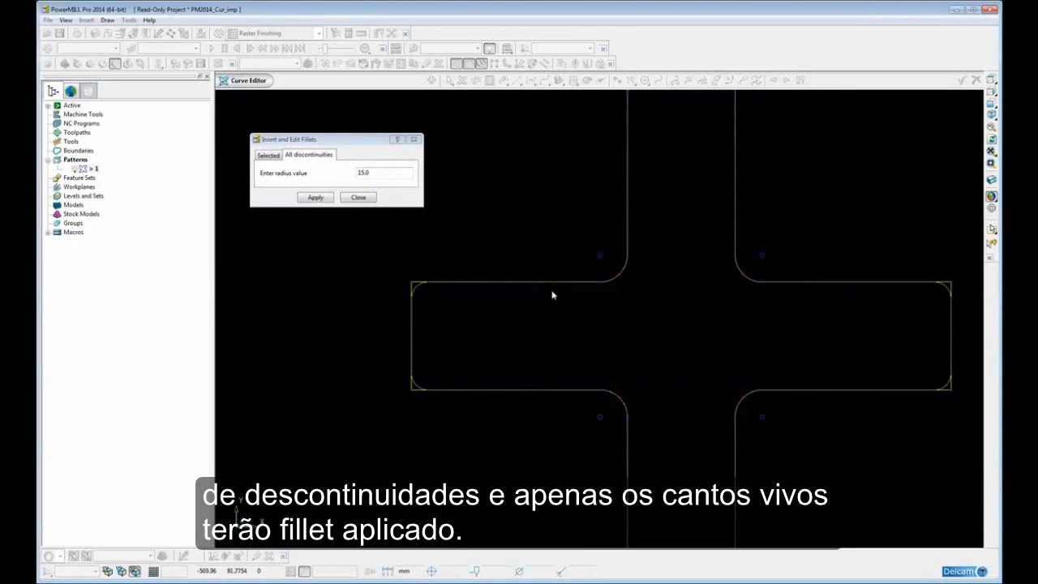
Set the fillet radius for all discontinuities to 30
{"action": "double_click", "coordinate": [372, 173]}
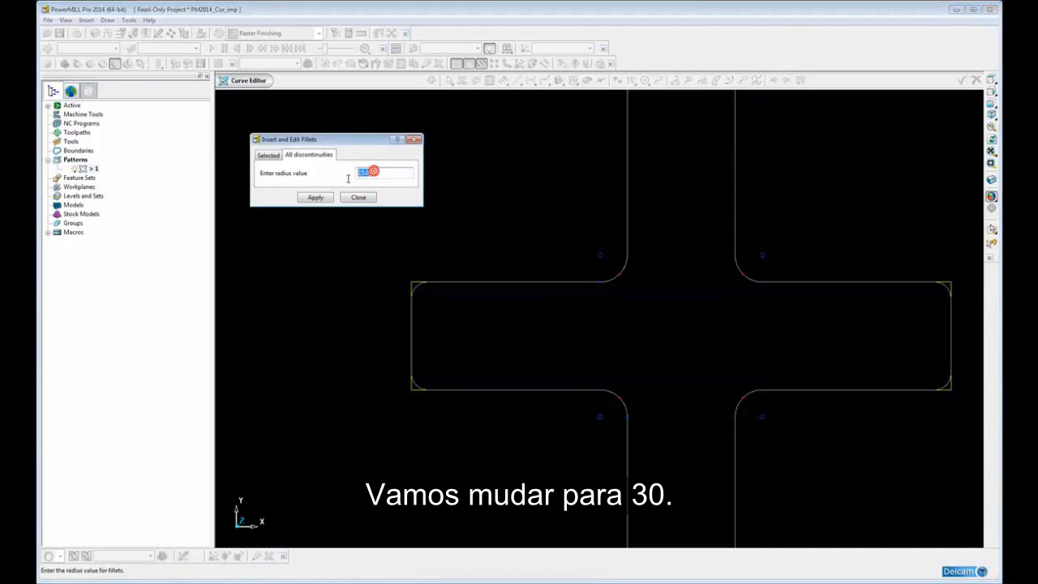
{"action": "type", "text": "30"}
{"action": "key", "text": "Return"}
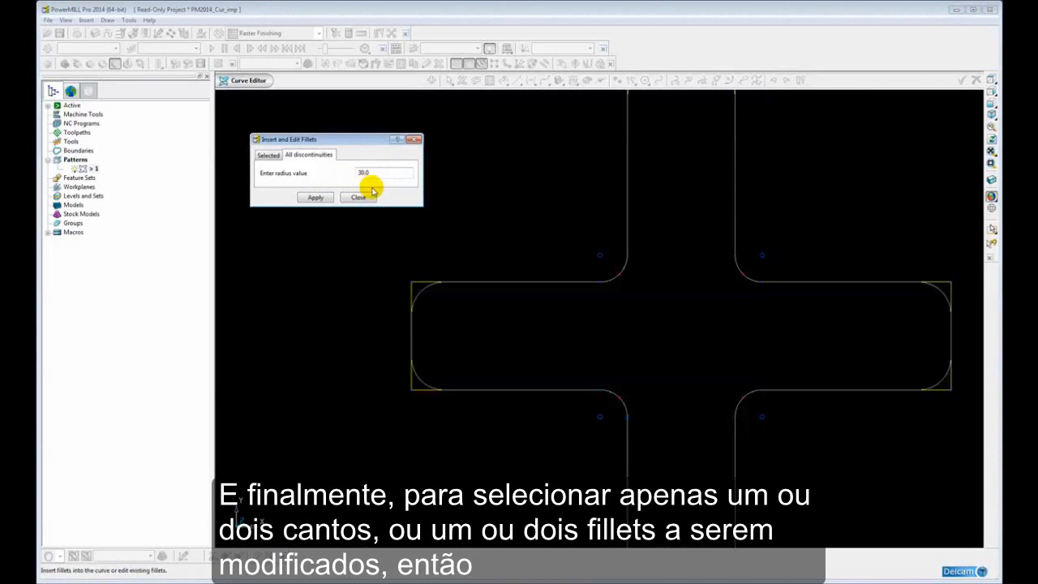
Return to filleting selected points, picking the left arm's upper sharp corner and then the existing fillet between the left and upper arms
{"action": "mouse_move", "coordinate": [518, 282]}
{"action": "middle_mouse_down", "text": "ctrl"}
{"action": "mouse_move", "coordinate": [519, 307]}
{"action": "mouse_move", "coordinate": [525, 300]}
{"action": "mouse_move", "coordinate": [512, 291]}
{"action": "mouse_move", "coordinate": [519, 296]}
{"action": "middle_mouse_up", "text": "ctrl"}
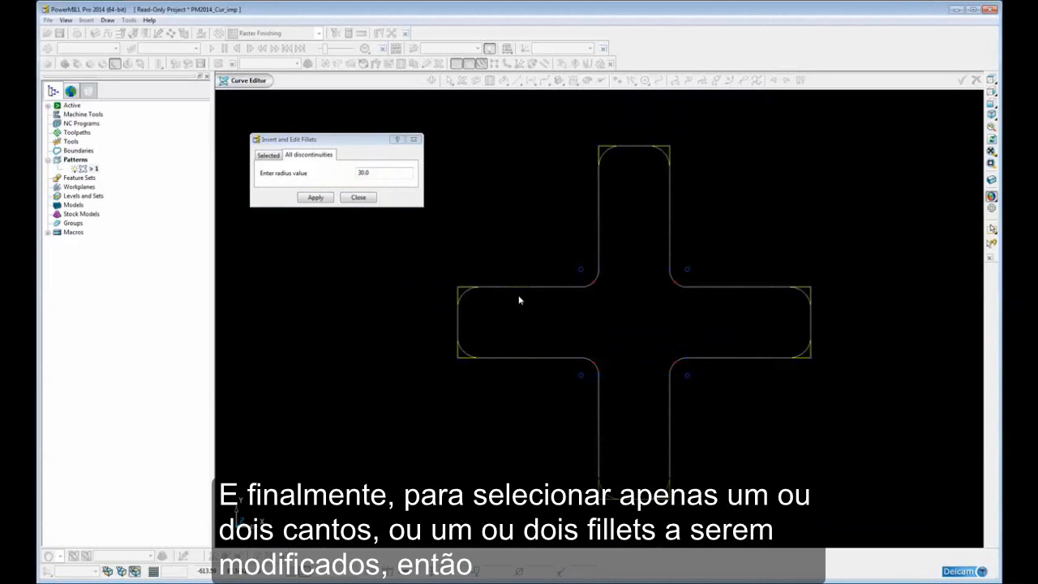
{"action": "left_click", "coordinate": [269, 154]}
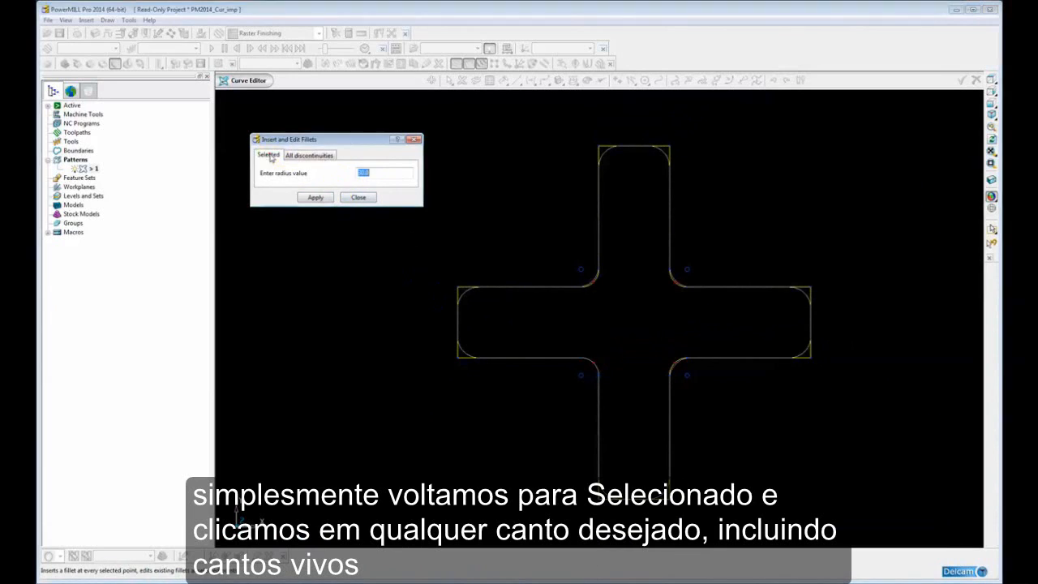
{"action": "left_click", "coordinate": [460, 287]}
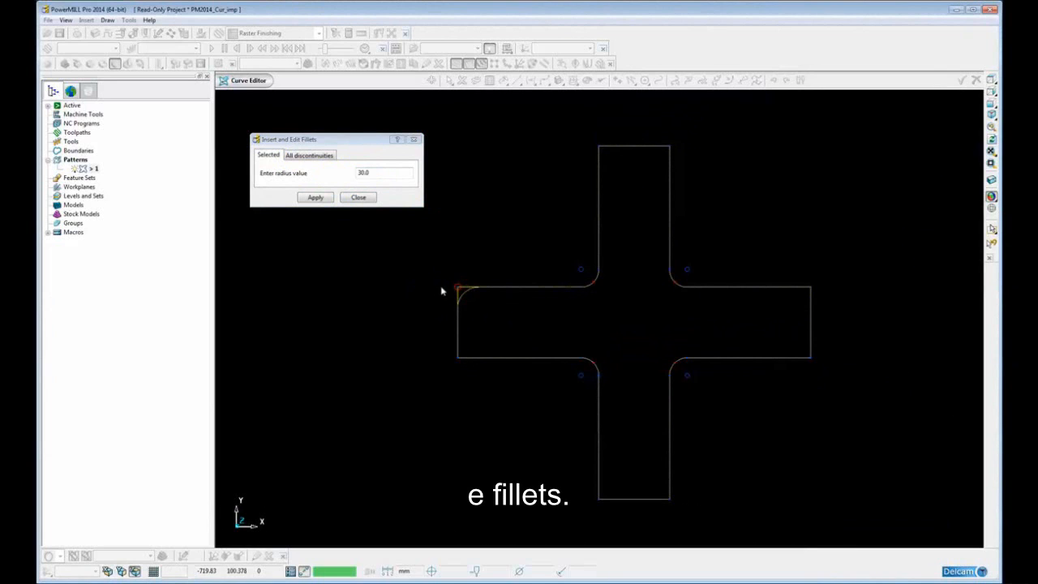
{"action": "left_click", "coordinate": [584, 269]}
Set the radius for selected fillets to 6 and pick the upper sharp corner of the cross's left arm
{"action": "double_click", "coordinate": [370, 173]}
{"action": "type", "text": "6"}
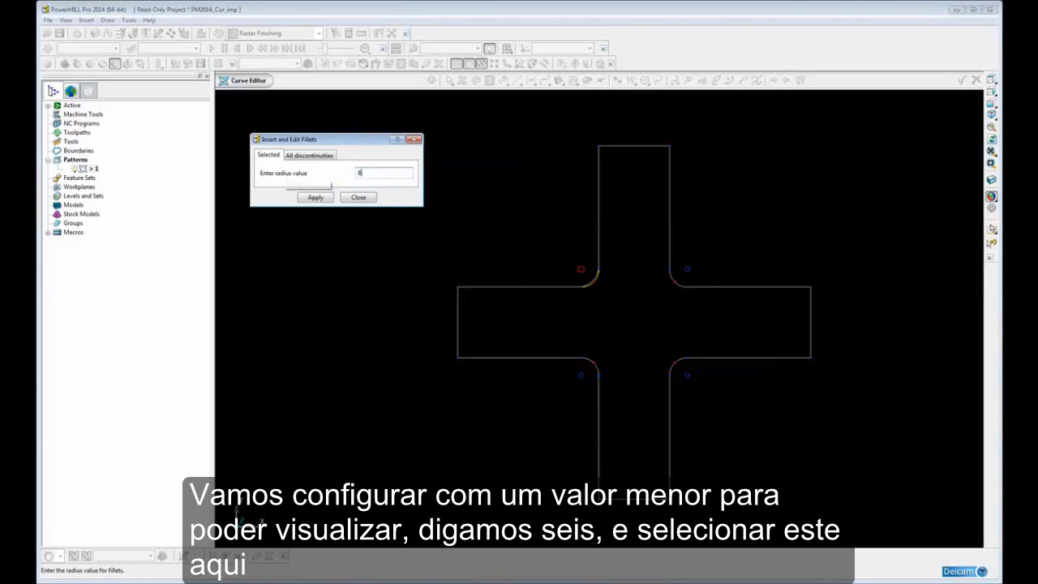
{"action": "scroll", "coordinate": [465, 283], "scroll_direction": "up", "scroll_amount": 3}
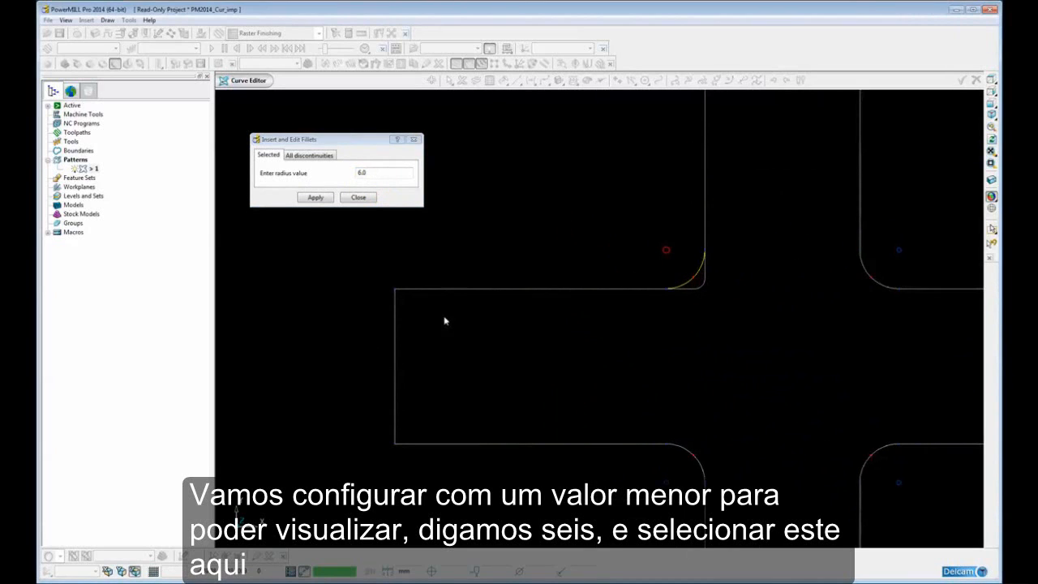
{"action": "left_click", "coordinate": [396, 289]}
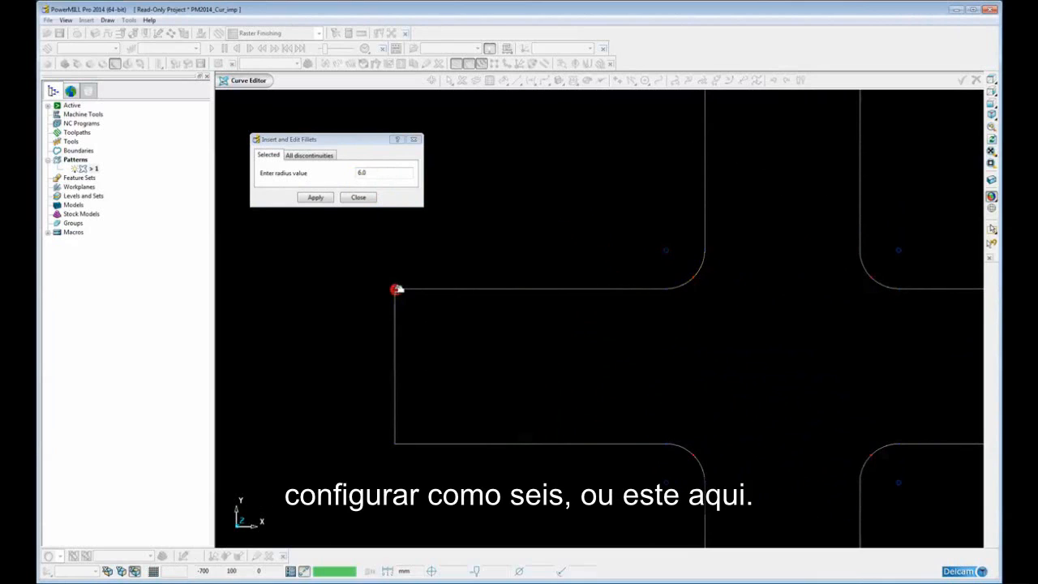
Select both sharp corners of the left arm together with the four inner fillets for the radius 6 preview
{"action": "left_click", "coordinate": [396, 442]}
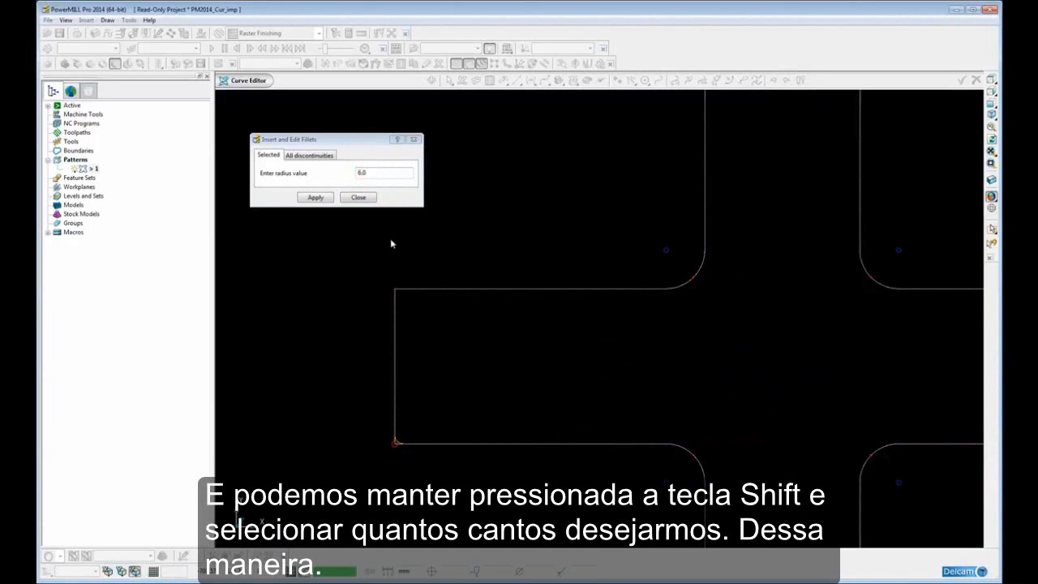
{"action": "left_click", "coordinate": [396, 288], "text": "shift"}
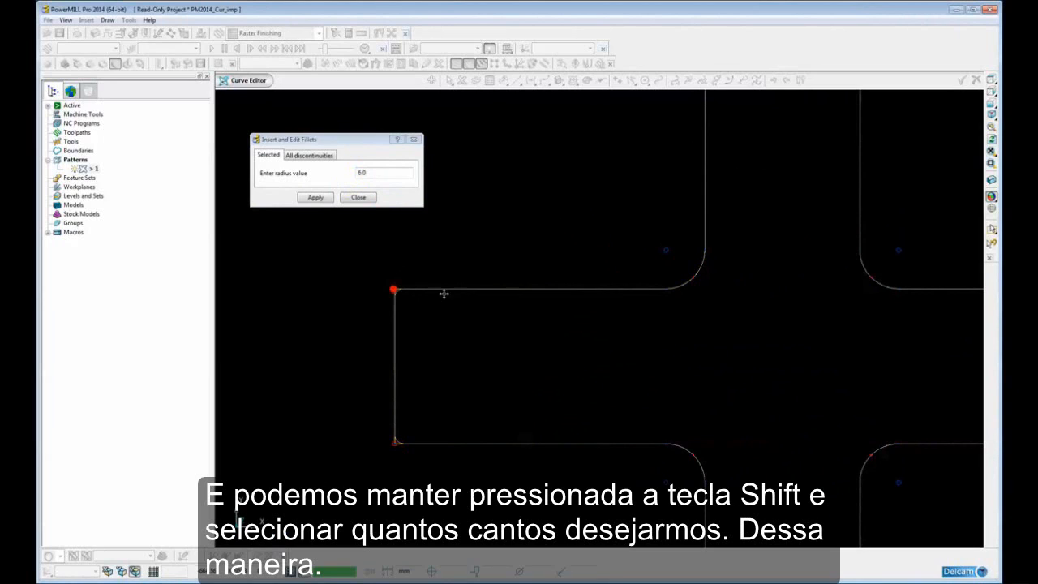
{"action": "left_click", "coordinate": [899, 246], "text": "shift"}
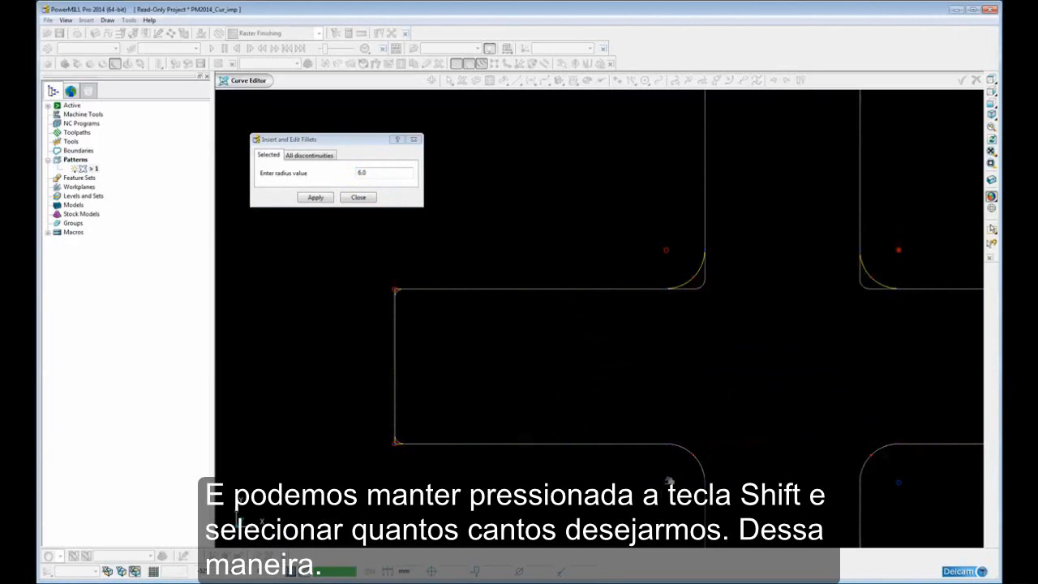
{"action": "left_click", "coordinate": [900, 481], "text": "shift"}
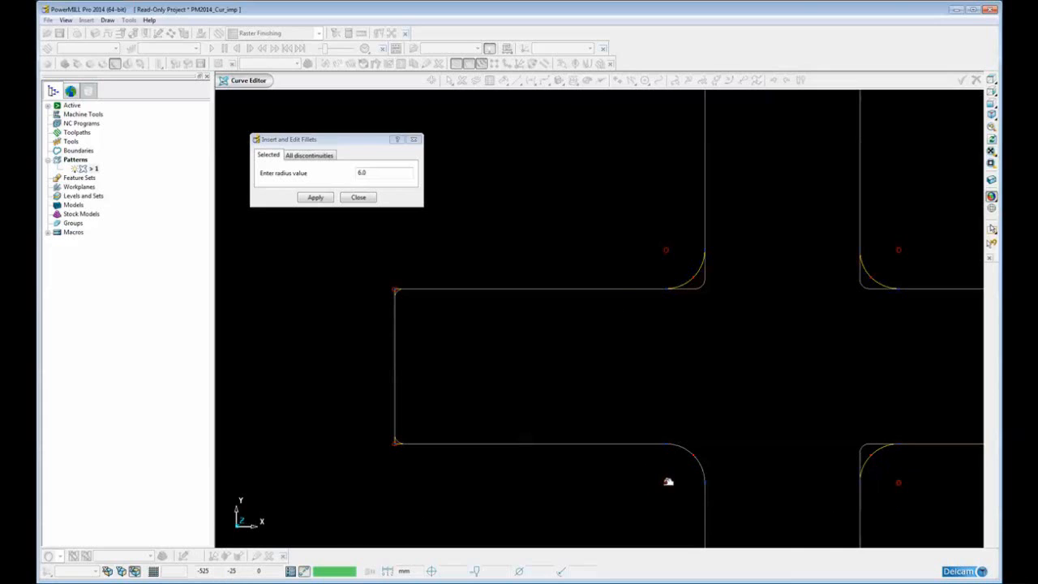
{"action": "scroll", "coordinate": [670, 418], "scroll_direction": "down", "scroll_amount": 5}
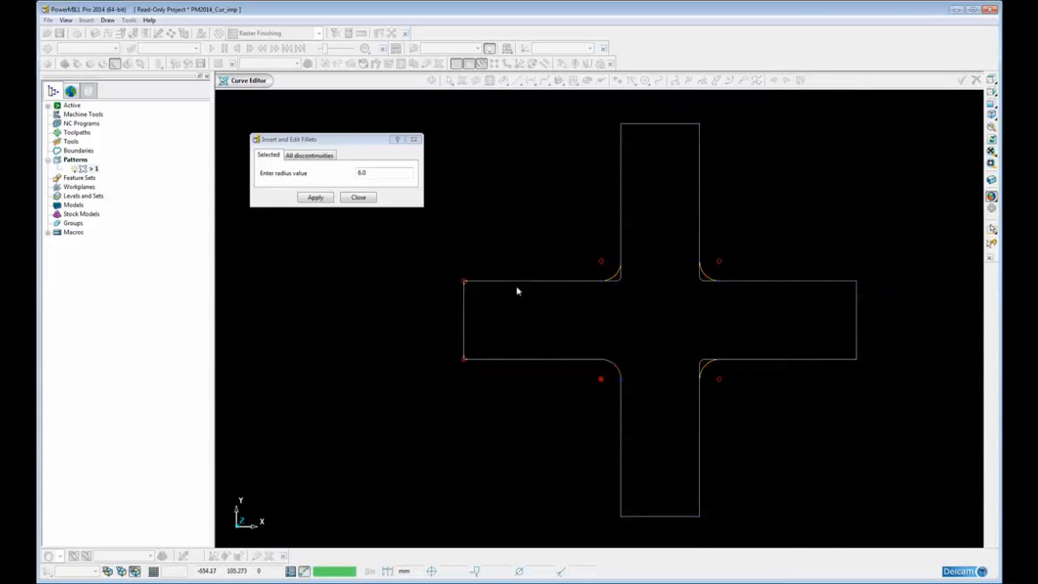
{"action": "left_click", "coordinate": [358, 195]}
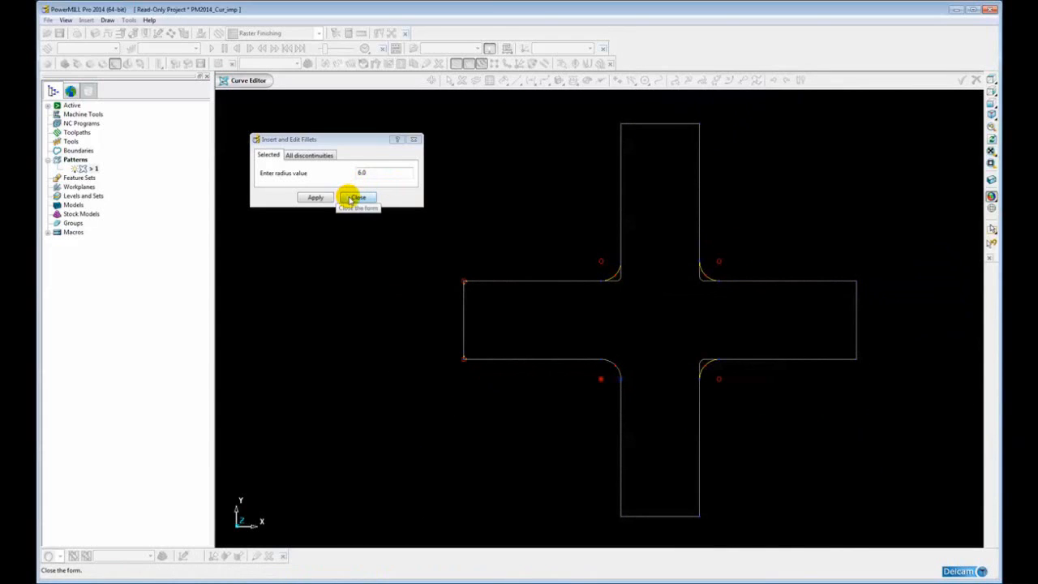
Fillet all discontinuities of the cross with a radius of 40, apply it and close the fillet form
{"action": "left_click", "coordinate": [307, 155]}
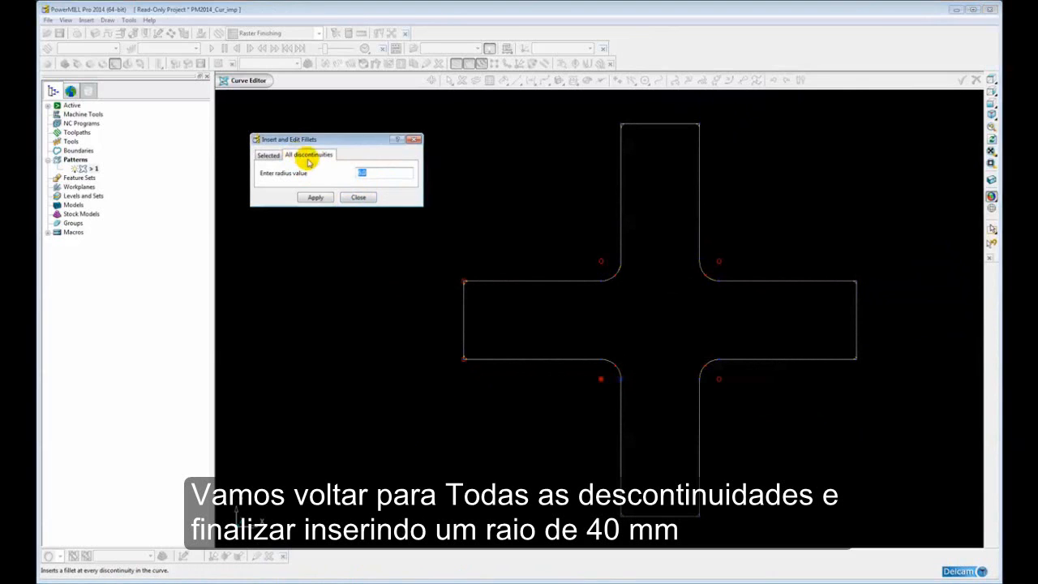
{"action": "double_click", "coordinate": [372, 175]}
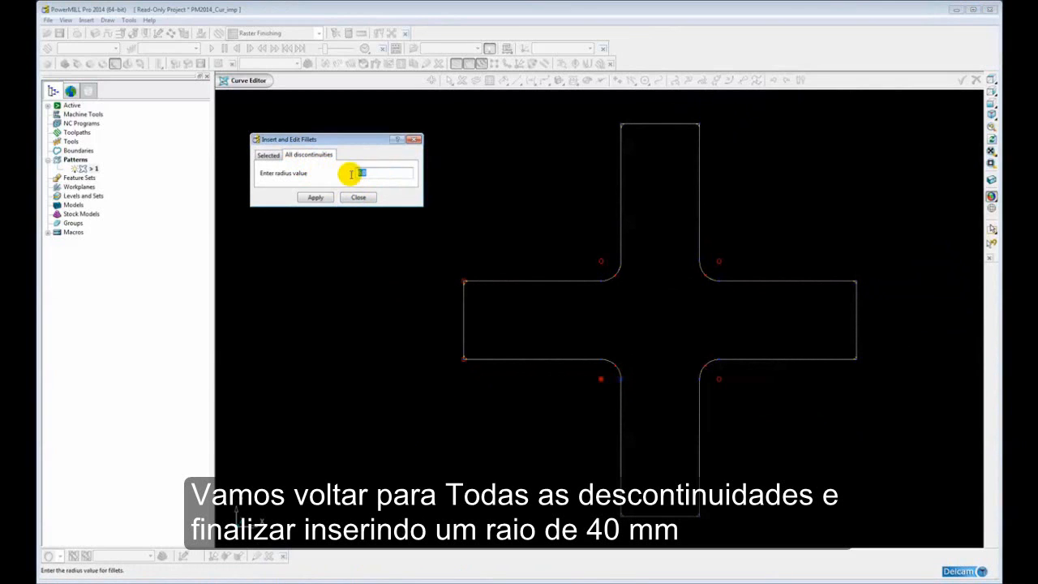
{"action": "type", "text": "40"}
{"action": "key", "text": "Return"}
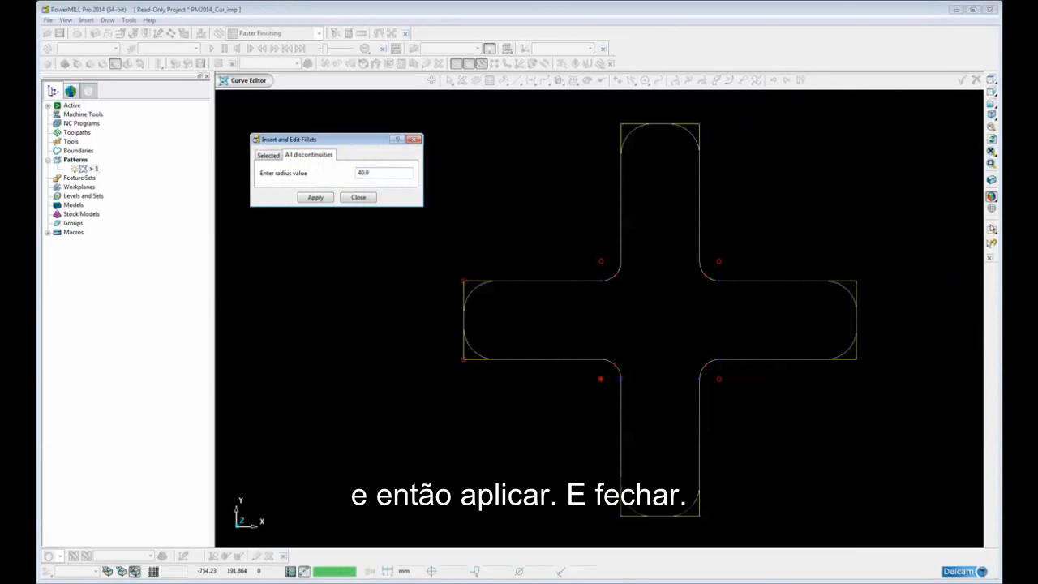
{"action": "left_click", "coordinate": [314, 198]}
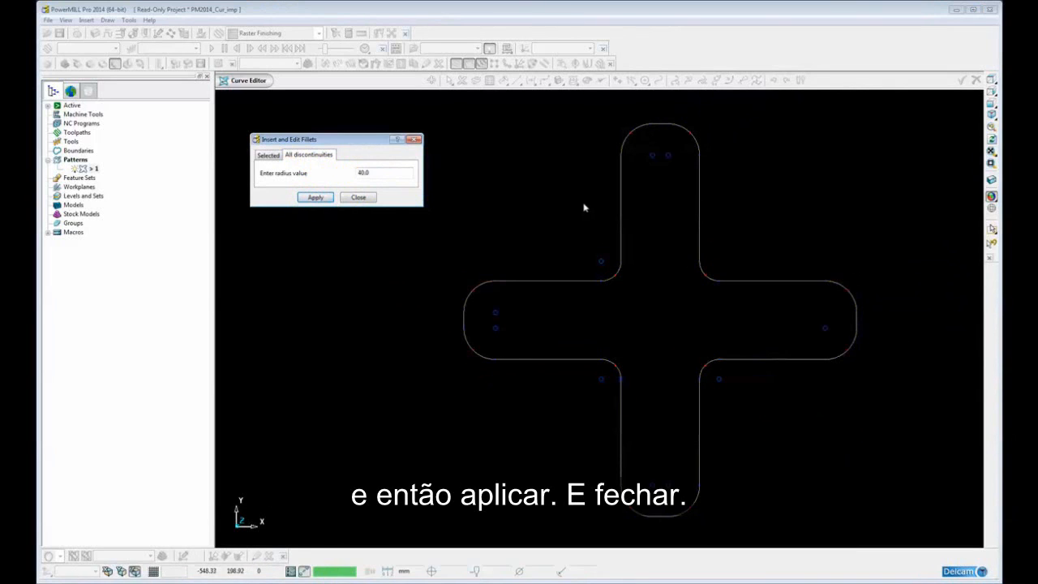
{"action": "left_click", "coordinate": [357, 198]}
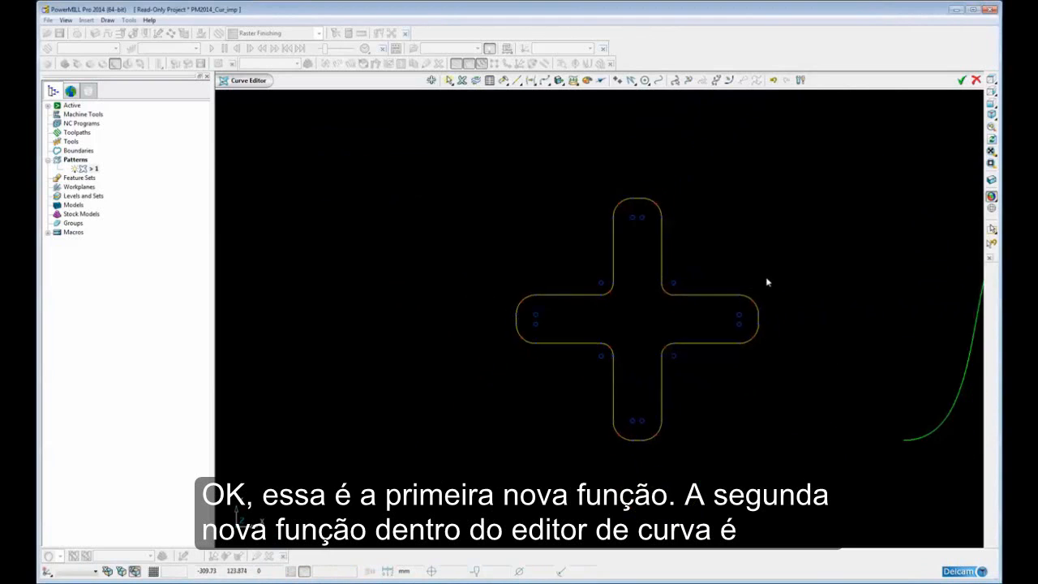
Stretch both tangent handles of the wave curve's first crest point outward and upward by eye
{"action": "middle_click_drag", "start_coordinate": [514, 297], "coordinate": [410, 293], "text": "shift"}
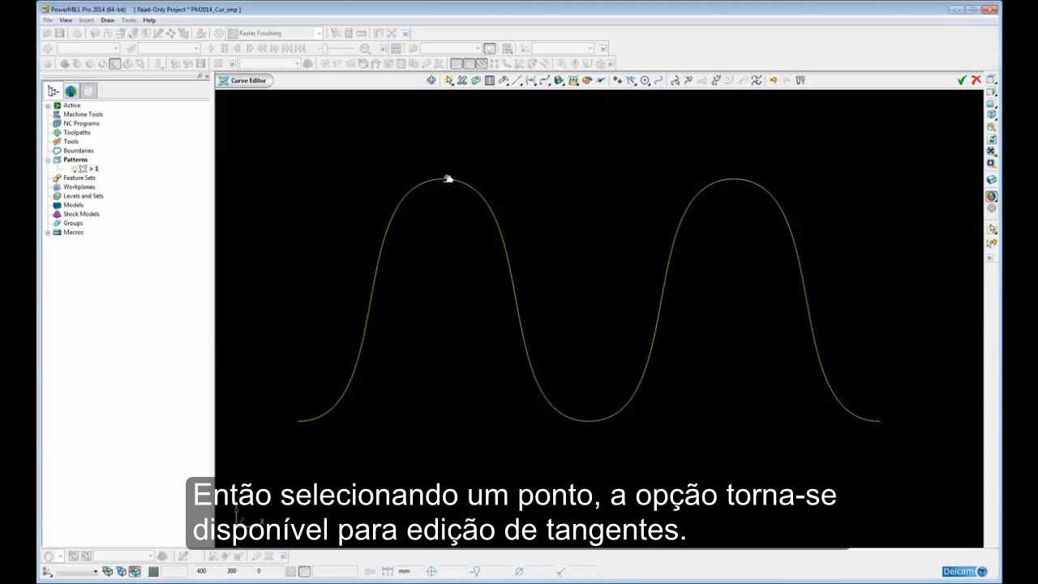
{"action": "left_click", "coordinate": [445, 178]}
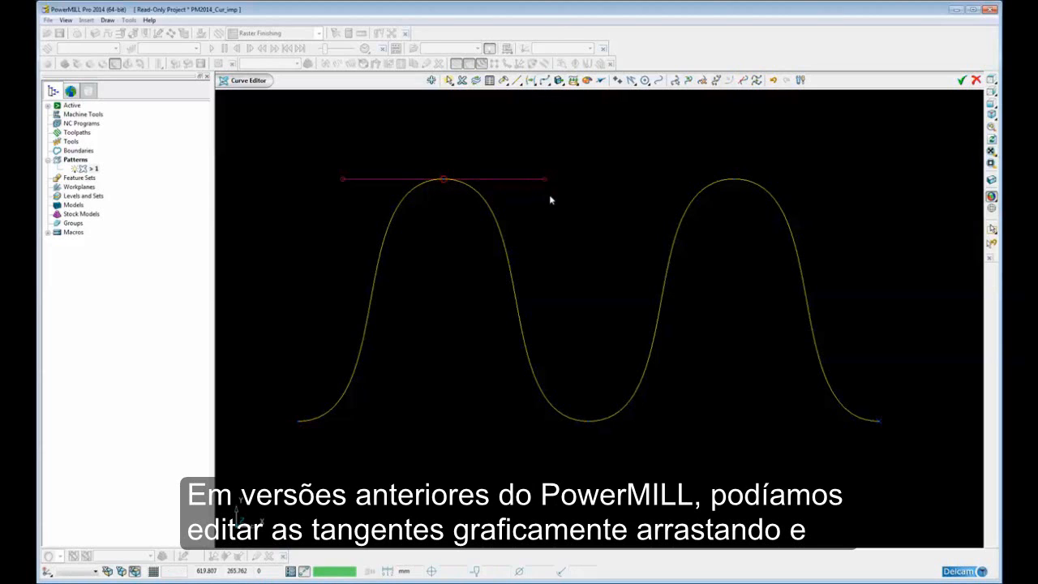
{"action": "left_click_drag", "start_coordinate": [548, 177], "coordinate": [606, 140]}
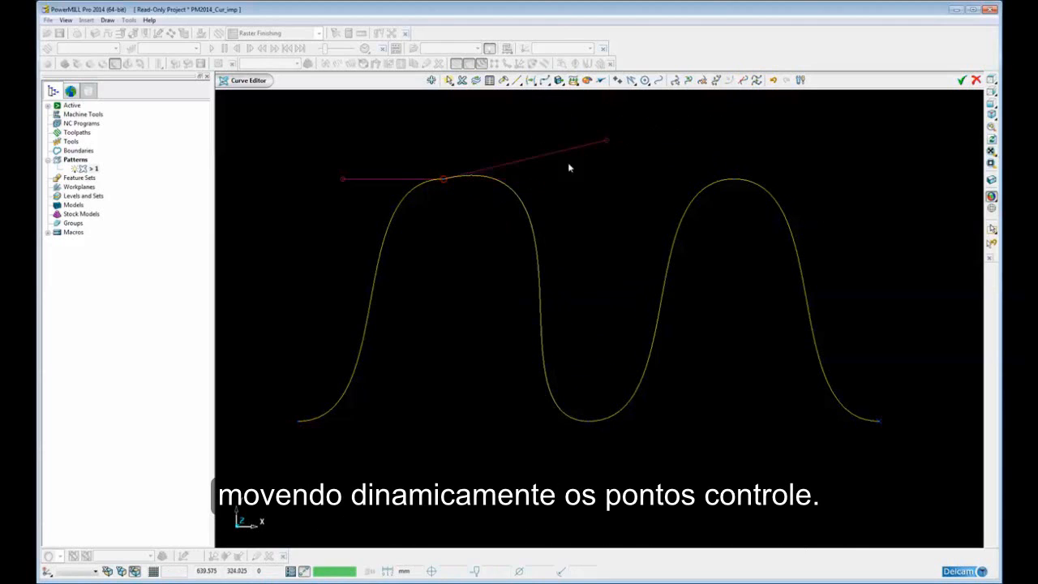
{"action": "left_click_drag", "start_coordinate": [349, 176], "coordinate": [296, 153]}
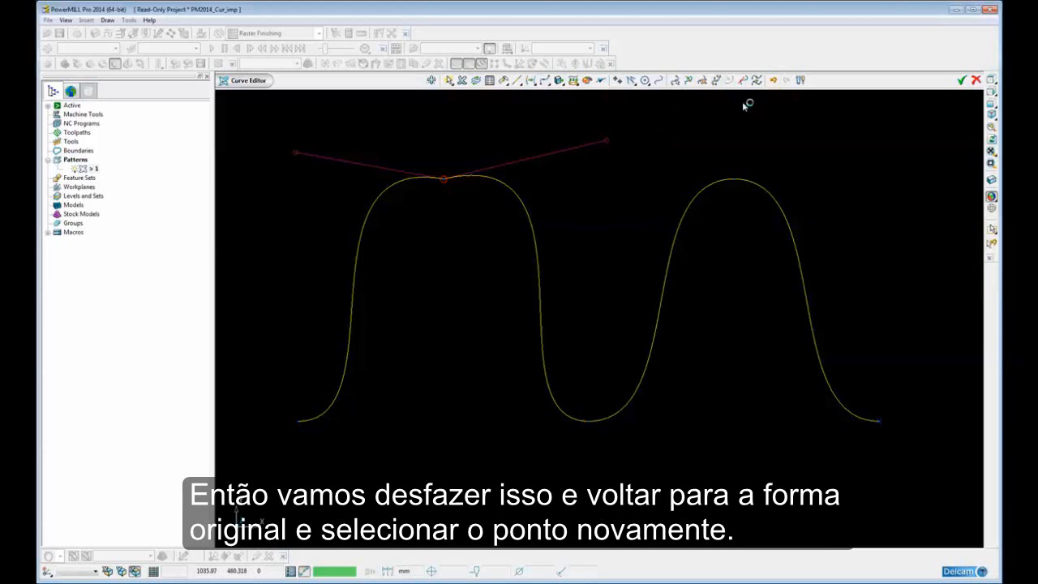
Undo both tangent handle changes and open the Tangent Editor for the first crest point
{"action": "left_click", "coordinate": [777, 80]}
{"action": "left_click", "coordinate": [775, 80]}
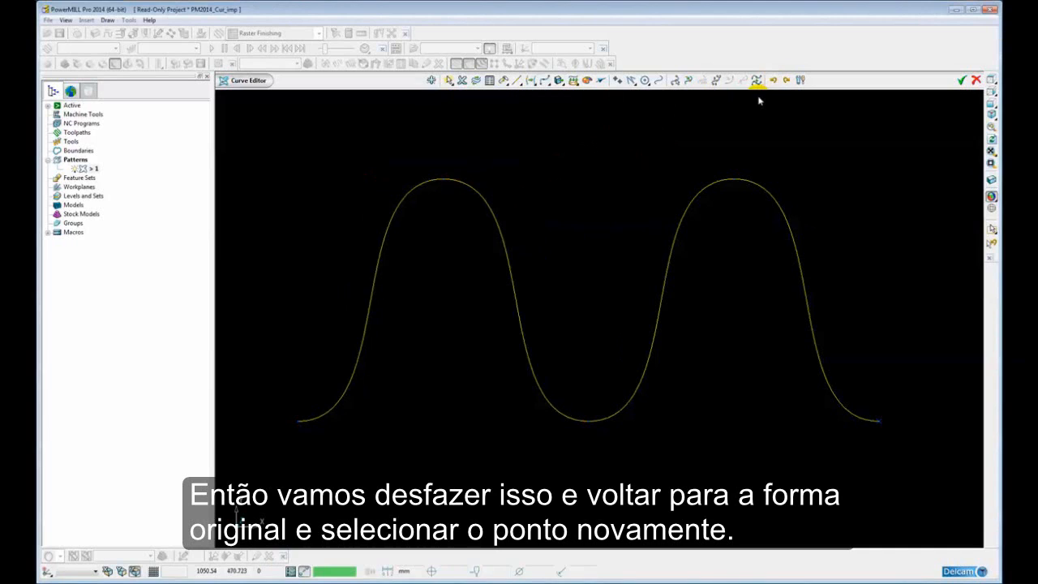
{"action": "left_click", "coordinate": [445, 179]}
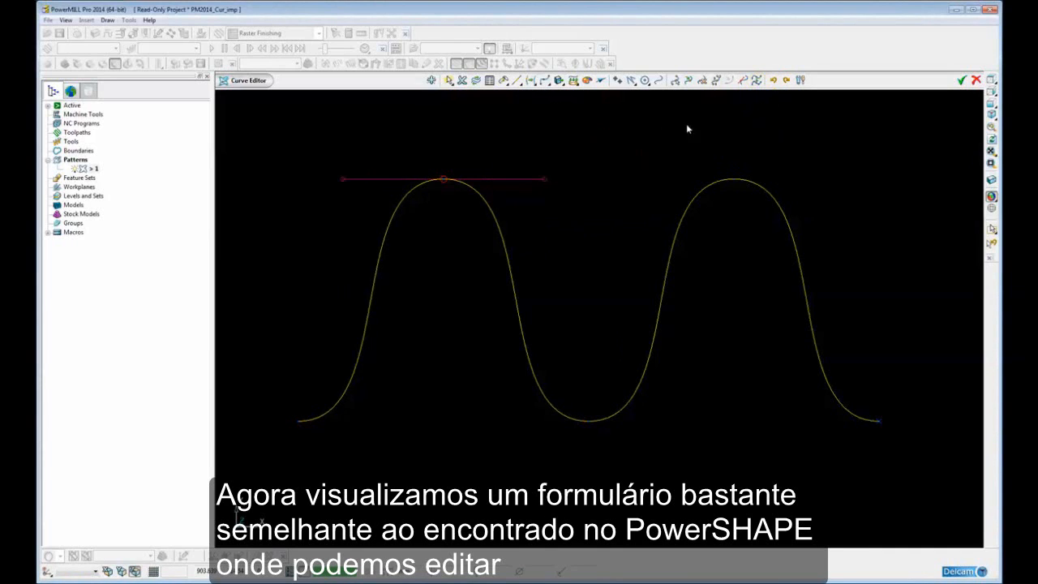
{"action": "left_click", "coordinate": [738, 79]}
{"action": "left_click", "coordinate": [744, 81]}
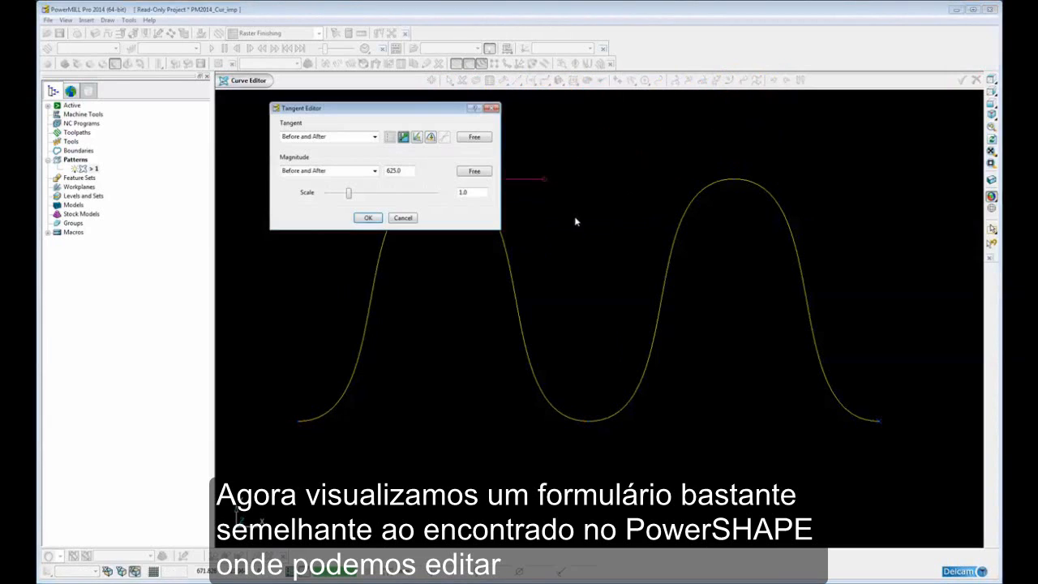
{"action": "middle_click_drag", "start_coordinate": [574, 217], "coordinate": [621, 295], "text": "shift"}
{"action": "left_click_drag", "start_coordinate": [397, 108], "coordinate": [378, 113]}
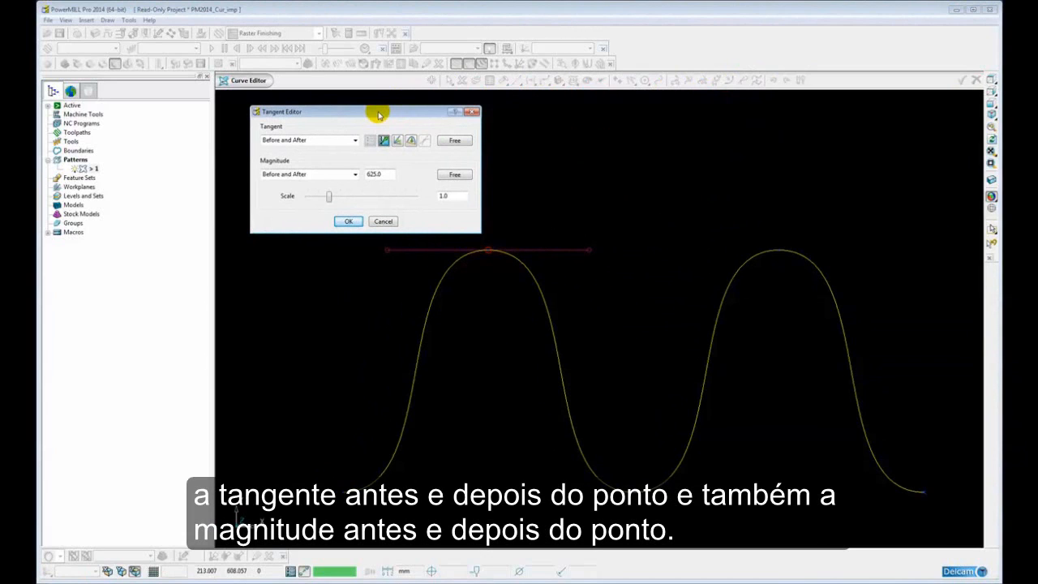
Scale the crest point's before-and-after tangent magnitude to 1.5 and then to 2
{"action": "left_click", "coordinate": [354, 177]}
{"action": "left_click", "coordinate": [355, 177]}
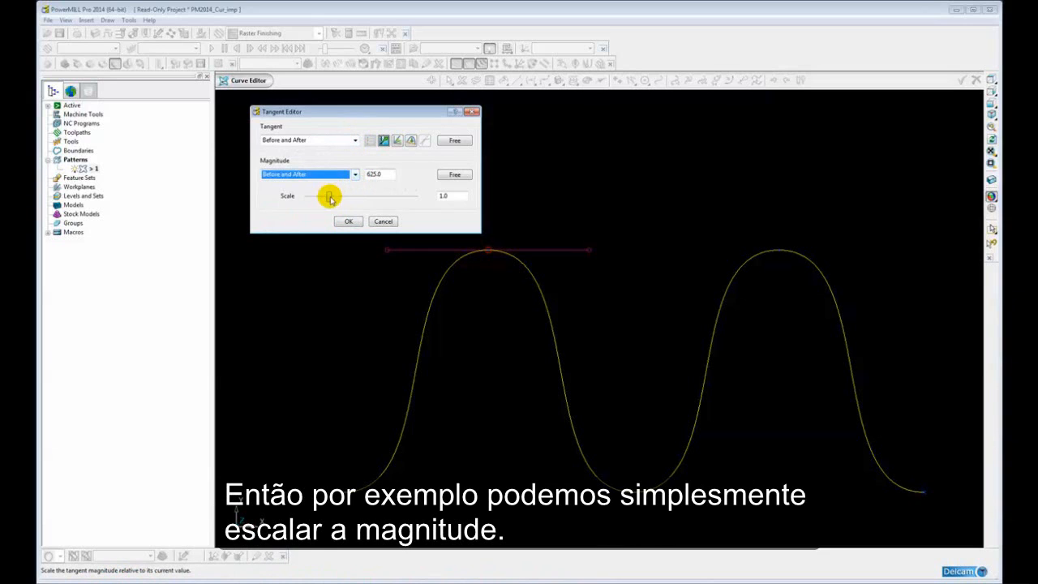
{"action": "mouse_move", "coordinate": [329, 198]}
{"action": "left_mouse_down"}
{"action": "mouse_move", "coordinate": [376, 197]}
{"action": "mouse_move", "coordinate": [341, 196]}
{"action": "left_mouse_up"}
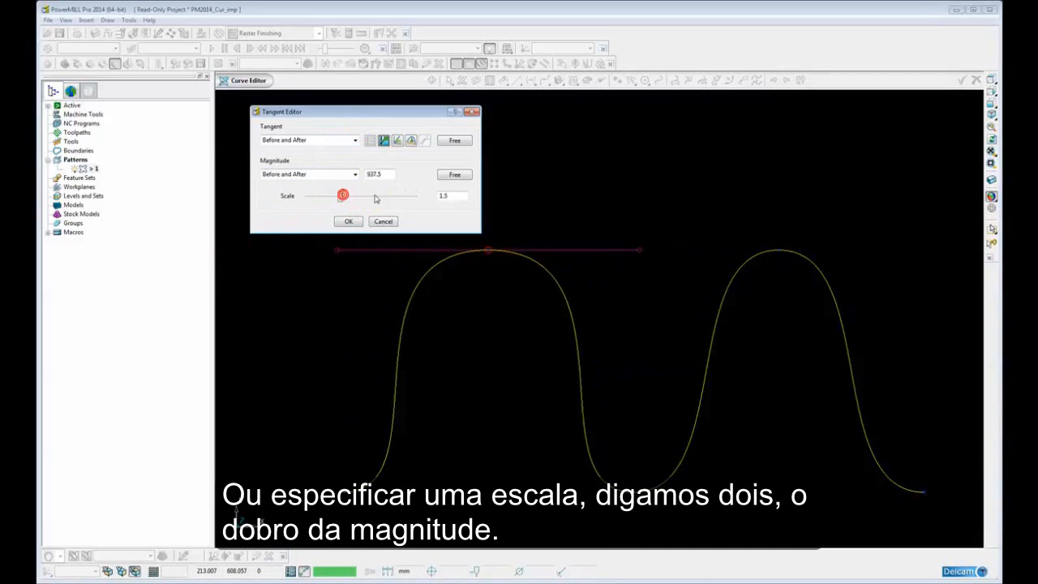
{"action": "double_click", "coordinate": [452, 195]}
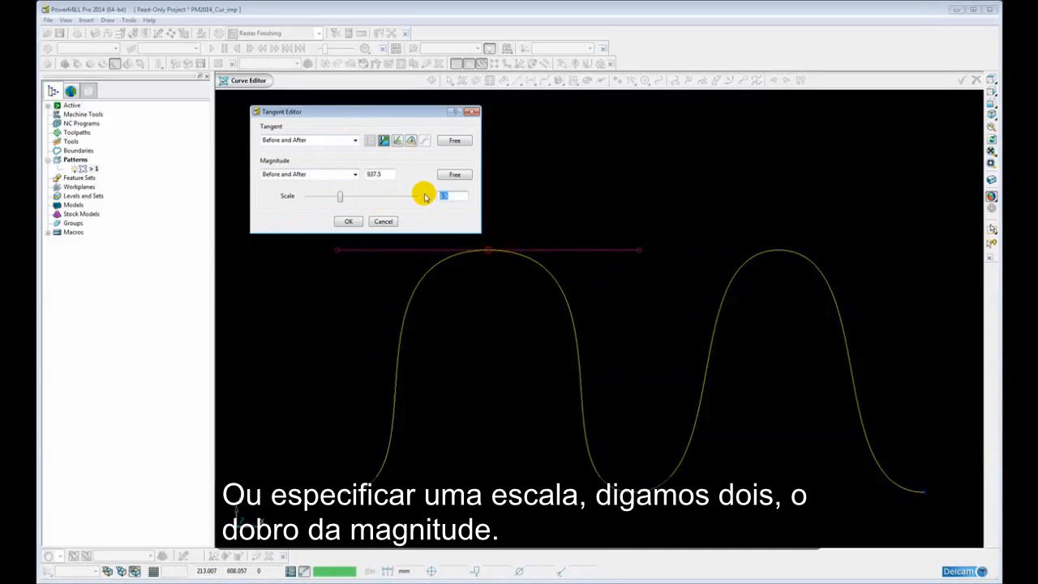
{"action": "type", "text": "2"}
{"action": "key", "text": "Return"}
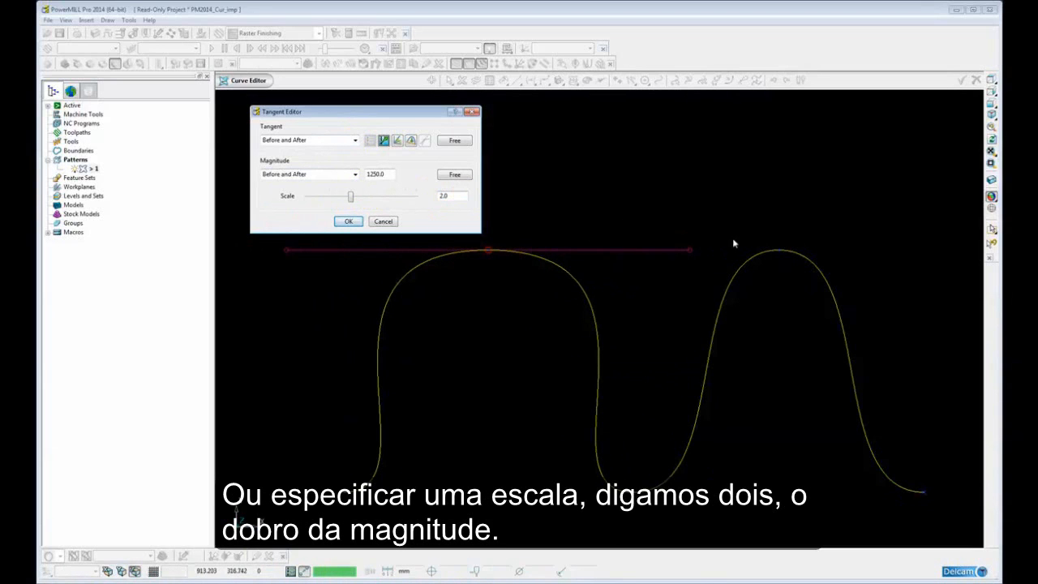
{"action": "left_click", "coordinate": [779, 249]}
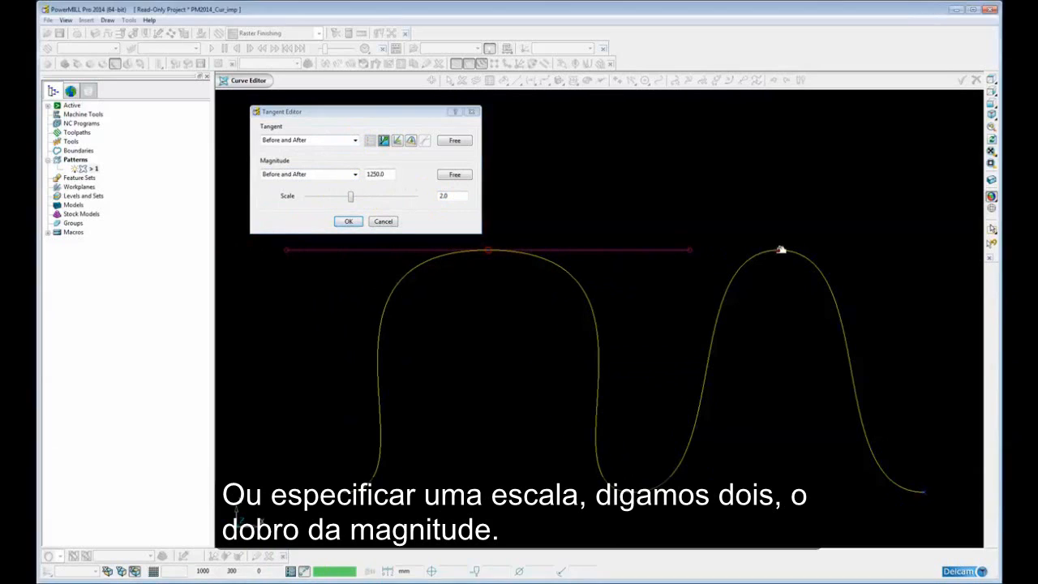
Free the crest point's tangent magnitude, then try straightening the spans before and after it and free the tangent
{"action": "left_click", "coordinate": [453, 175]}
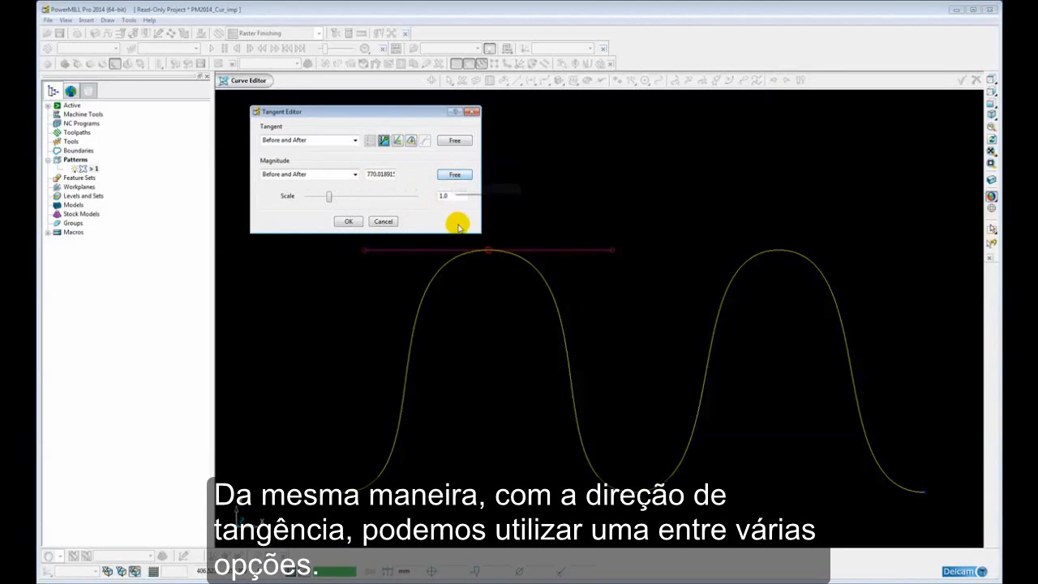
{"action": "left_click", "coordinate": [411, 142]}
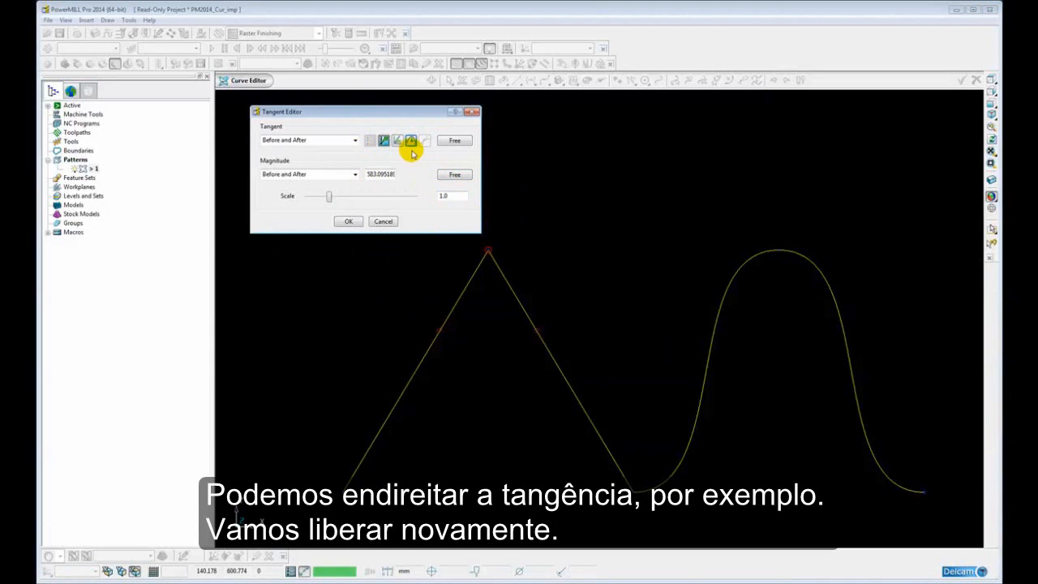
{"action": "left_click", "coordinate": [446, 141]}
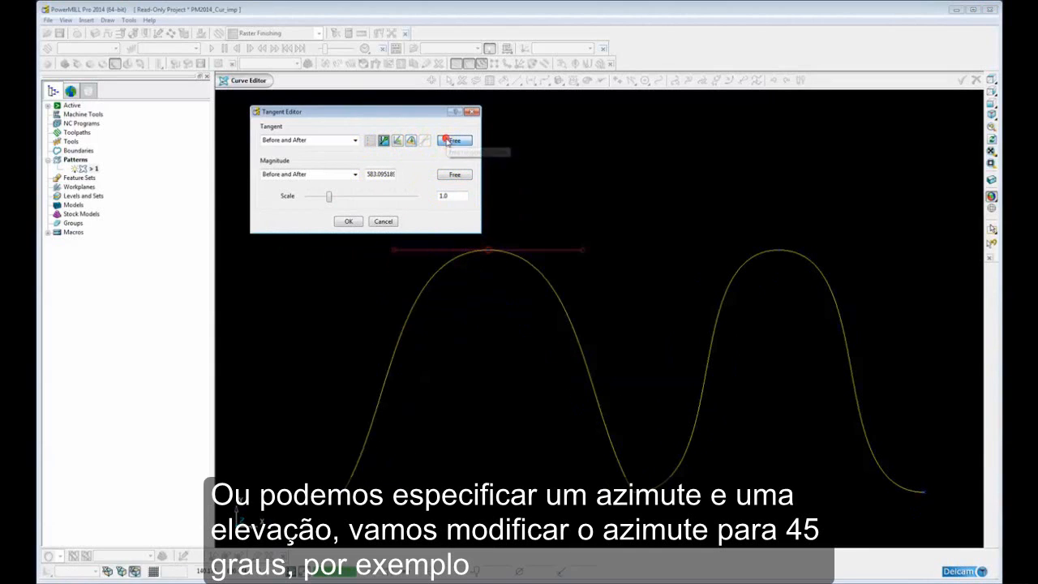
Try a tangent azimuth of 45 degrees for the crest point and cancel the angle change
{"action": "left_click", "coordinate": [397, 141]}
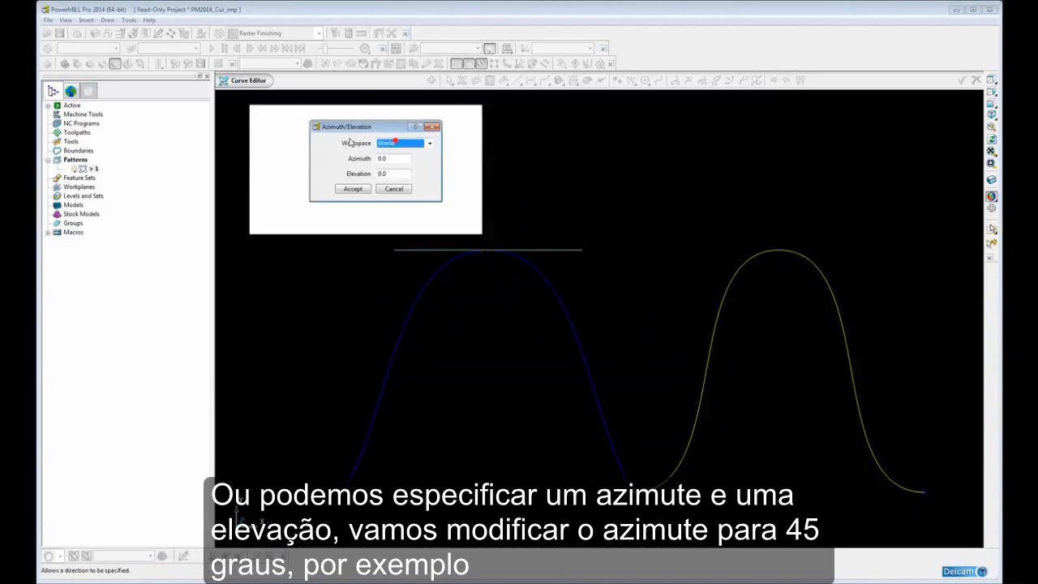
{"action": "double_click", "coordinate": [395, 158]}
{"action": "type", "text": "45"}
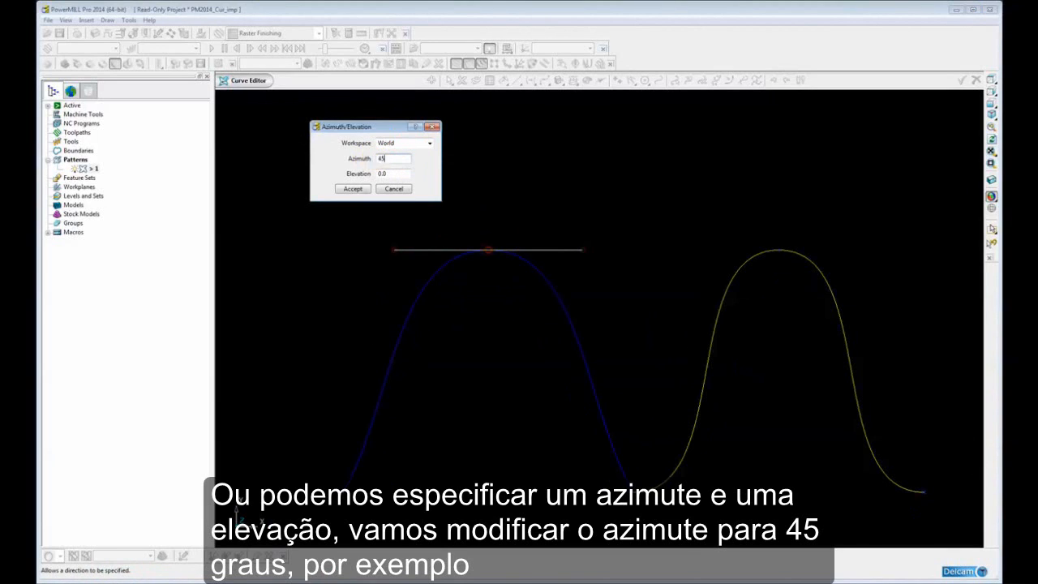
{"action": "double_click", "coordinate": [395, 173]}
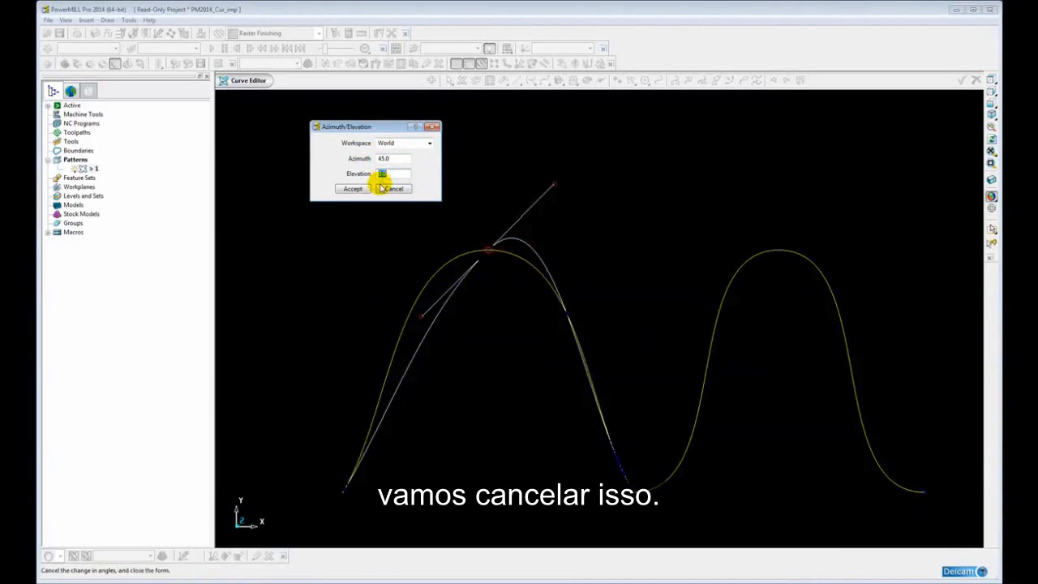
{"action": "left_click", "coordinate": [393, 188]}
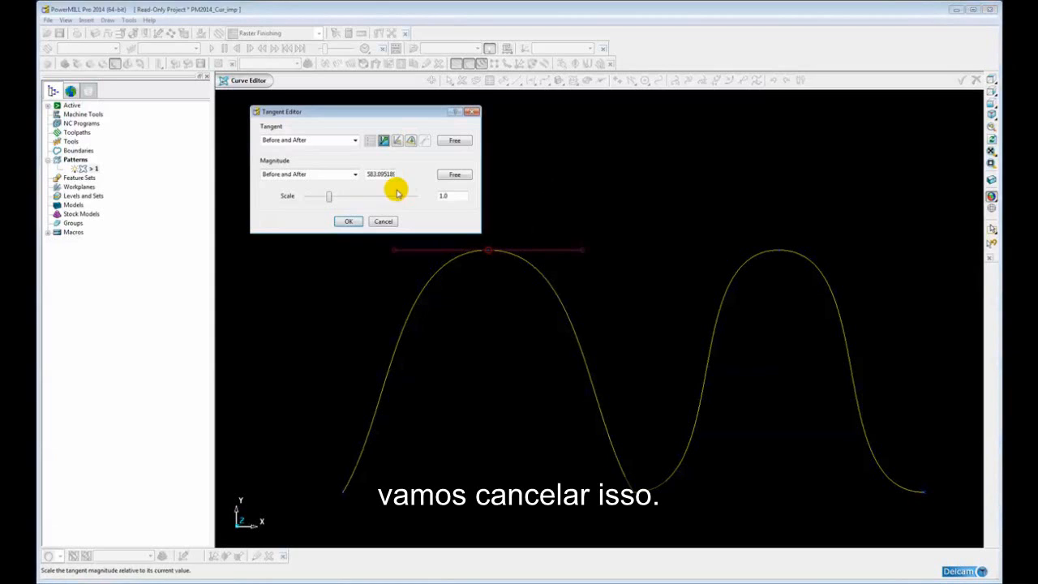
View the IJK direction settings for the crest point's tangent, then discard all Tangent Editor changes
{"action": "left_click", "coordinate": [384, 141]}
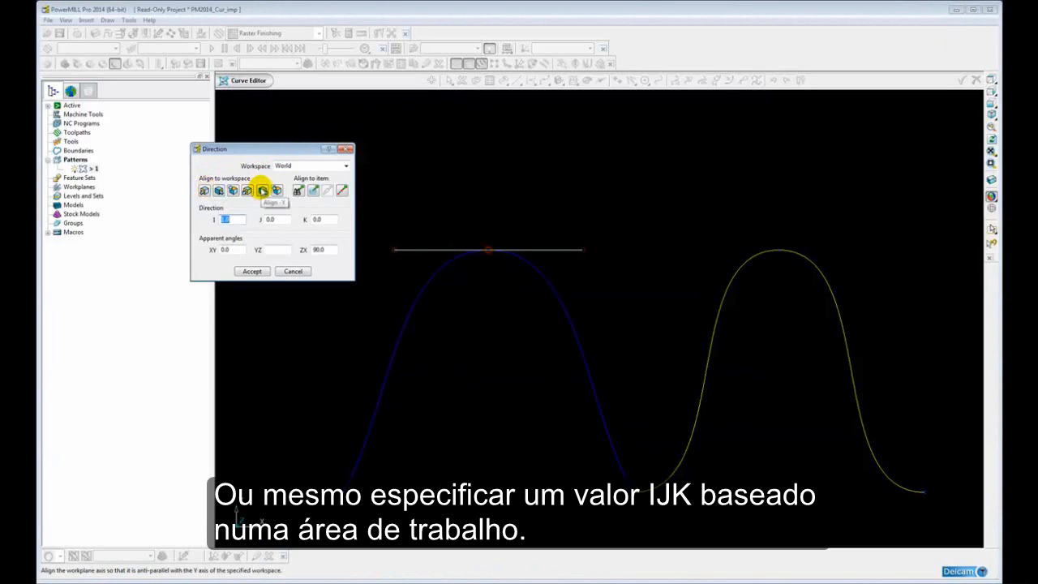
{"action": "left_click", "coordinate": [293, 271]}
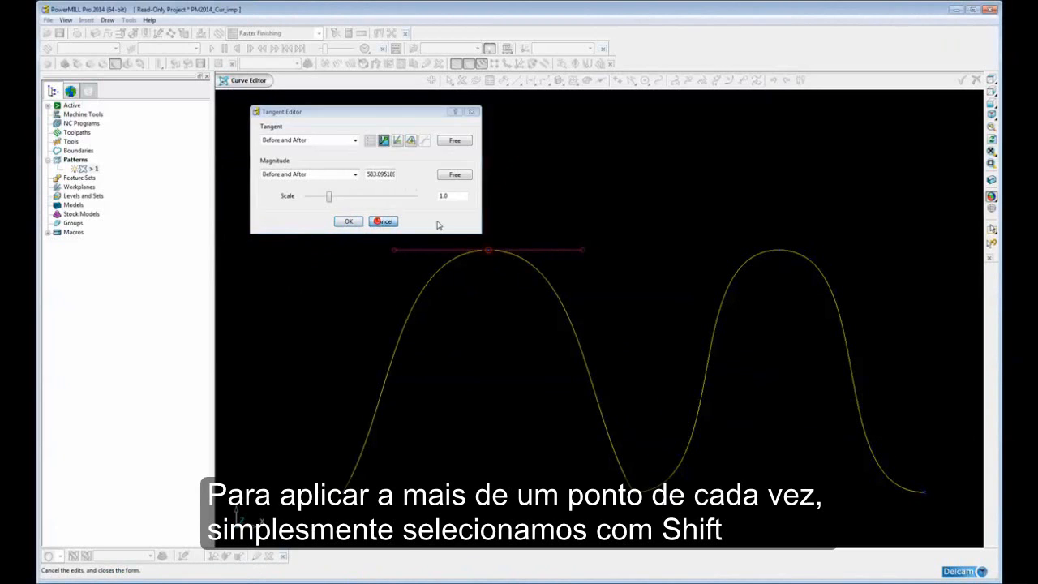
{"action": "left_click", "coordinate": [381, 222]}
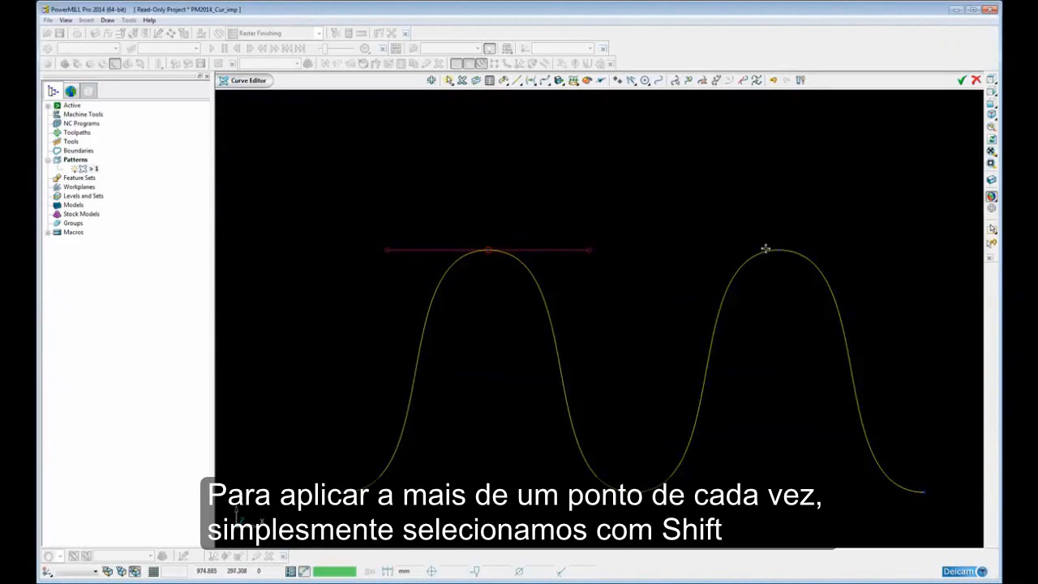
Add the second crest and the valley between the crests to the selection, try straightening all three points, and cancel
{"action": "left_click", "coordinate": [781, 250], "text": "shift"}
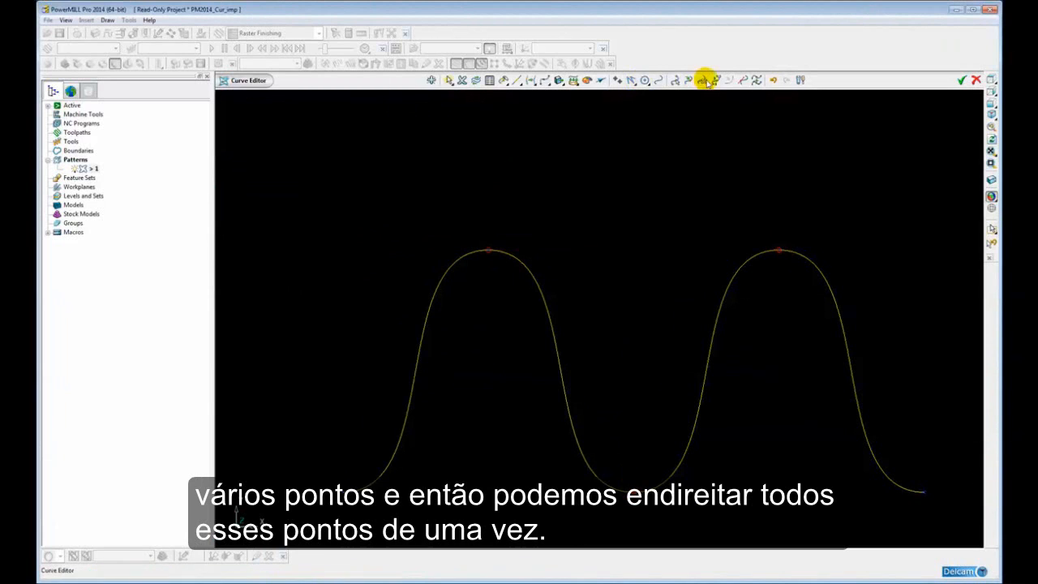
{"action": "left_click", "coordinate": [742, 79]}
{"action": "left_click", "coordinate": [412, 140]}
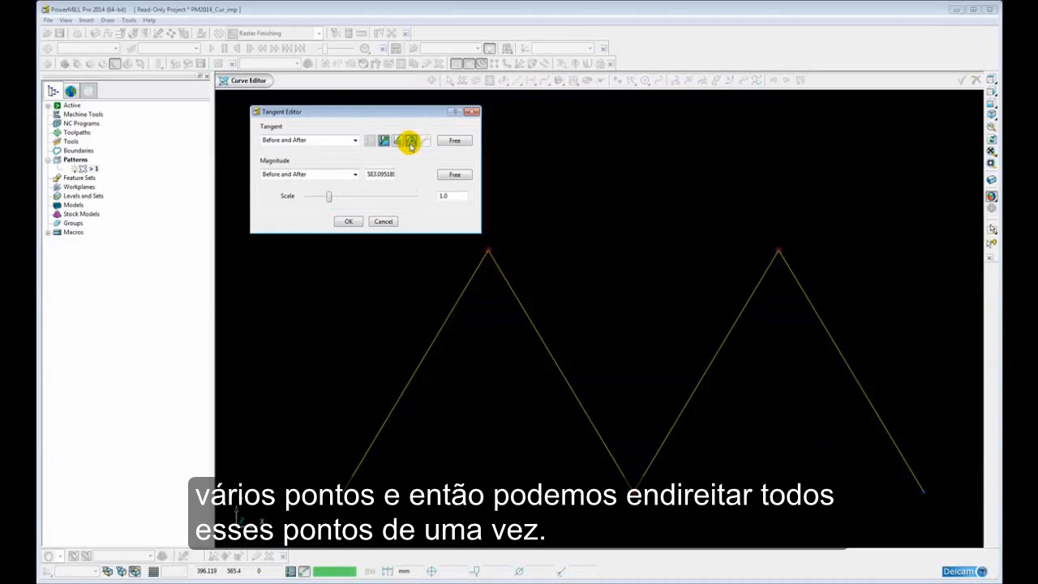
{"action": "left_click", "coordinate": [382, 222]}
{"action": "scroll", "coordinate": [644, 219], "scroll_direction": "down", "scroll_amount": 3}
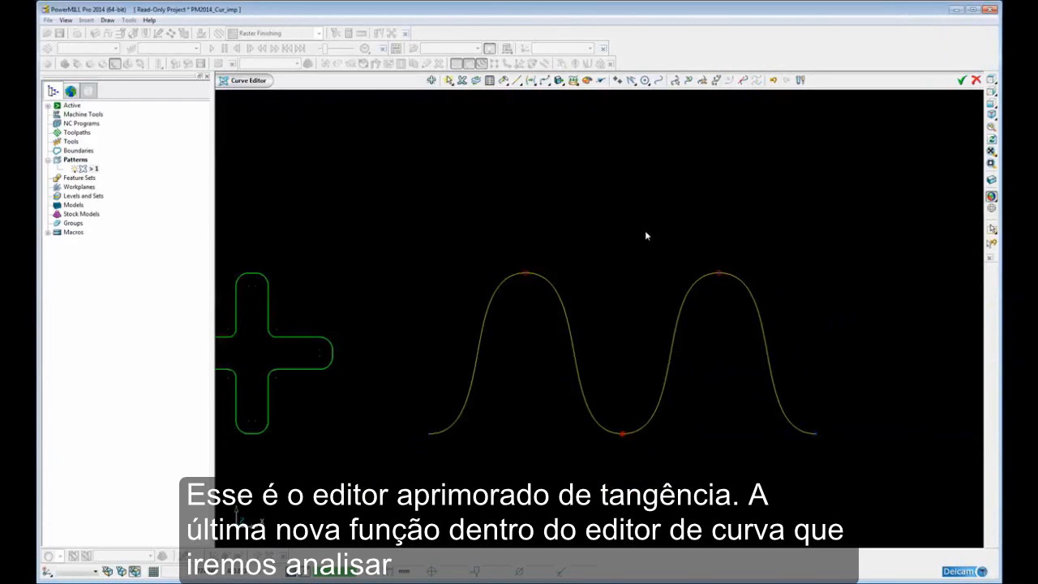
Select the closed profile with flat horizontal edges and arc sides, examine its available curve commands, and clear the selection
{"action": "middle_click_drag", "start_coordinate": [678, 252], "coordinate": [542, 236], "text": "shift"}
{"action": "middle_click_drag", "start_coordinate": [644, 261], "coordinate": [475, 254], "text": "shift"}
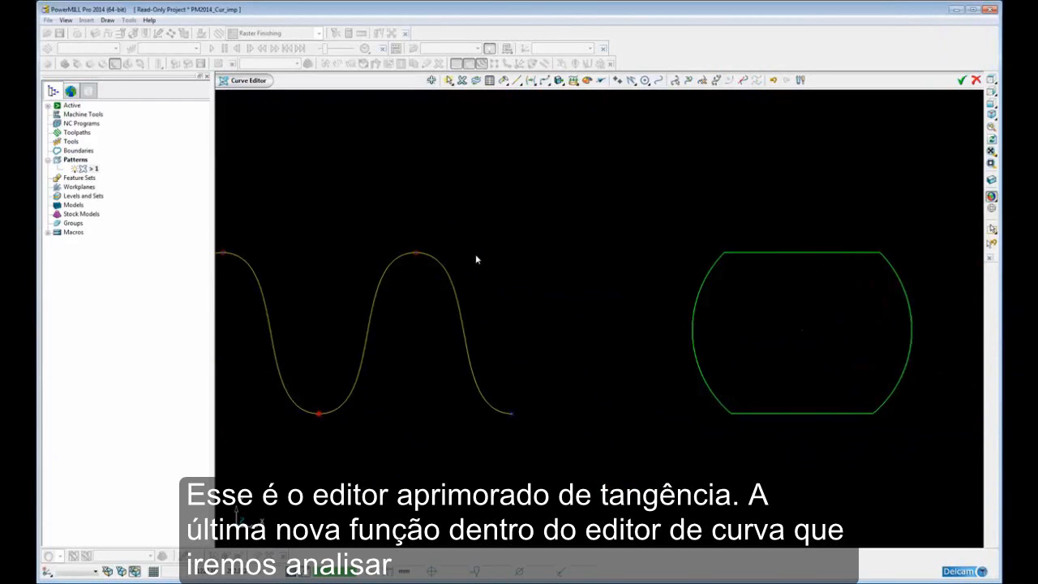
{"action": "middle_click_drag", "start_coordinate": [745, 266], "coordinate": [593, 273], "text": "shift"}
{"action": "scroll", "coordinate": [623, 276], "scroll_direction": "up", "scroll_amount": 2}
{"action": "scroll", "coordinate": [623, 277], "scroll_direction": "up", "scroll_amount": 1}
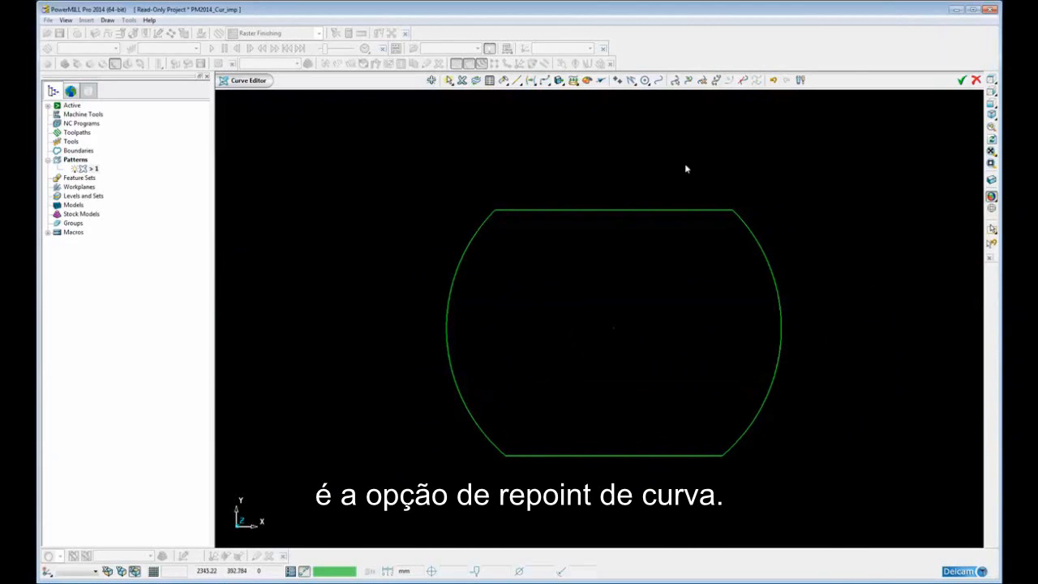
{"action": "left_click", "coordinate": [681, 210]}
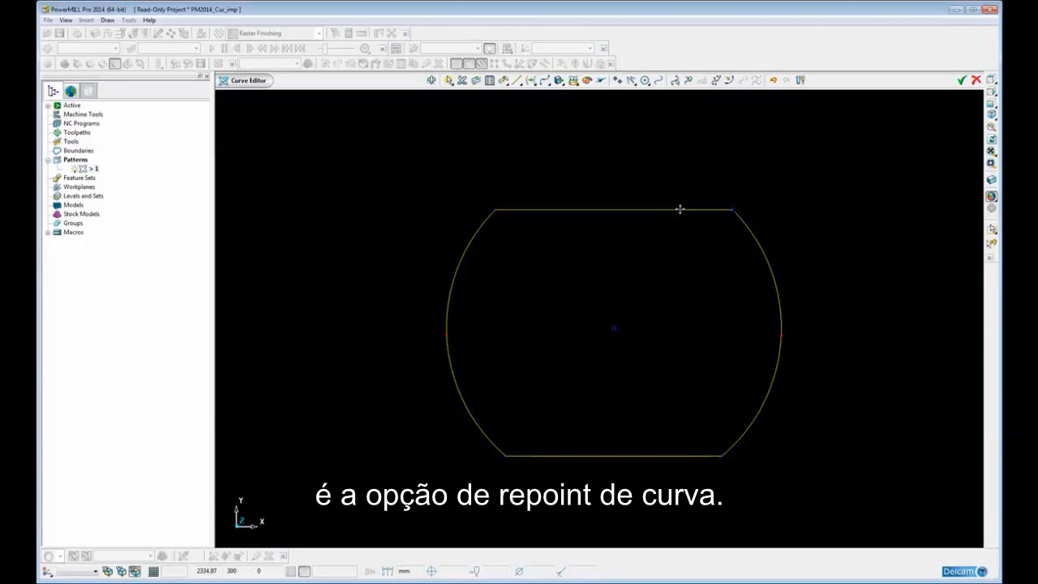
{"action": "right_click", "coordinate": [681, 209]}
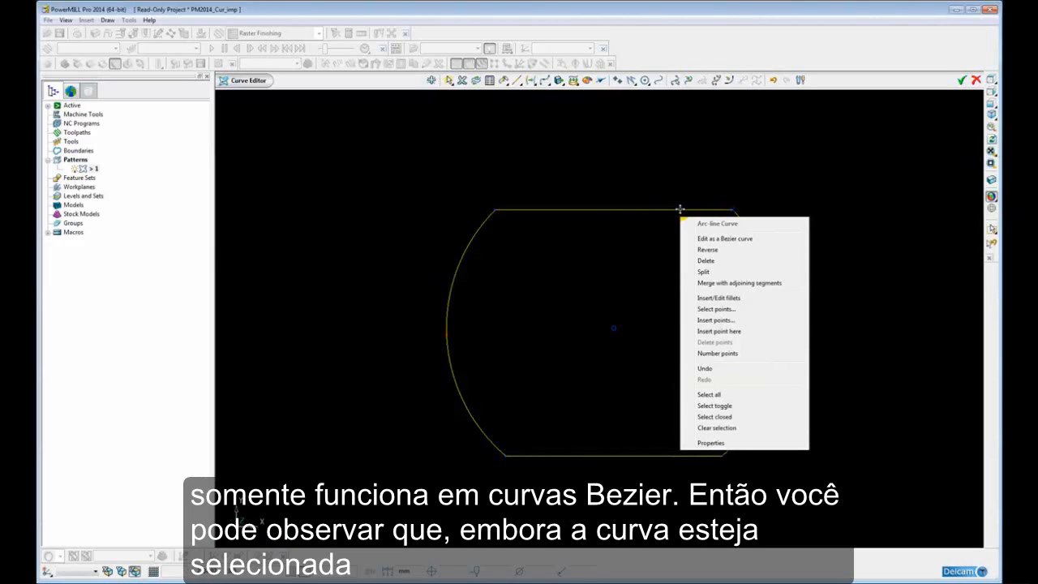
{"action": "left_click", "coordinate": [741, 142]}
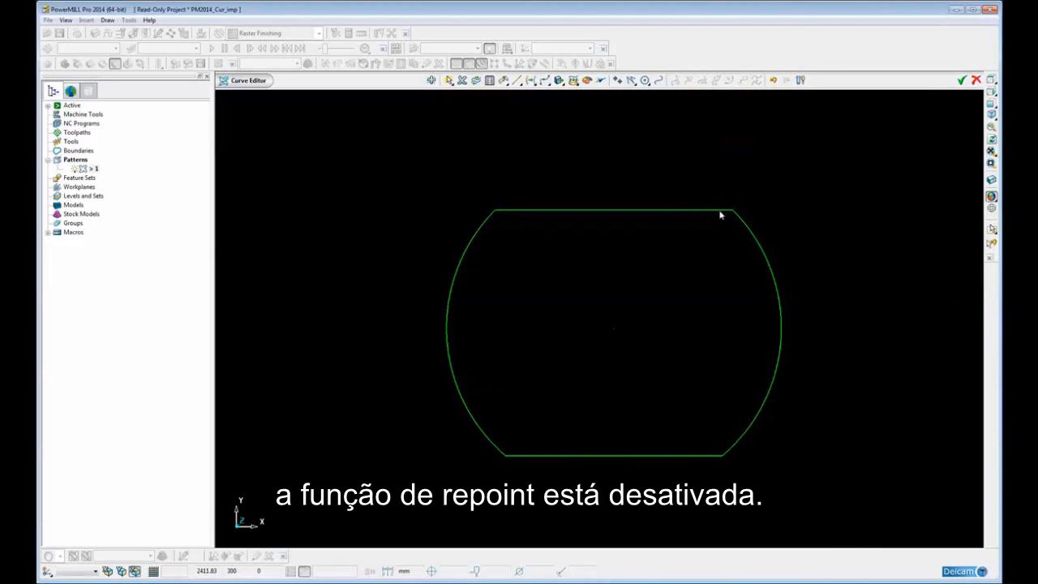
Select the closed arc-sided profile and switch it to editing as a Bezier curve
{"action": "left_click", "coordinate": [717, 210]}
{"action": "left_click", "coordinate": [755, 79]}
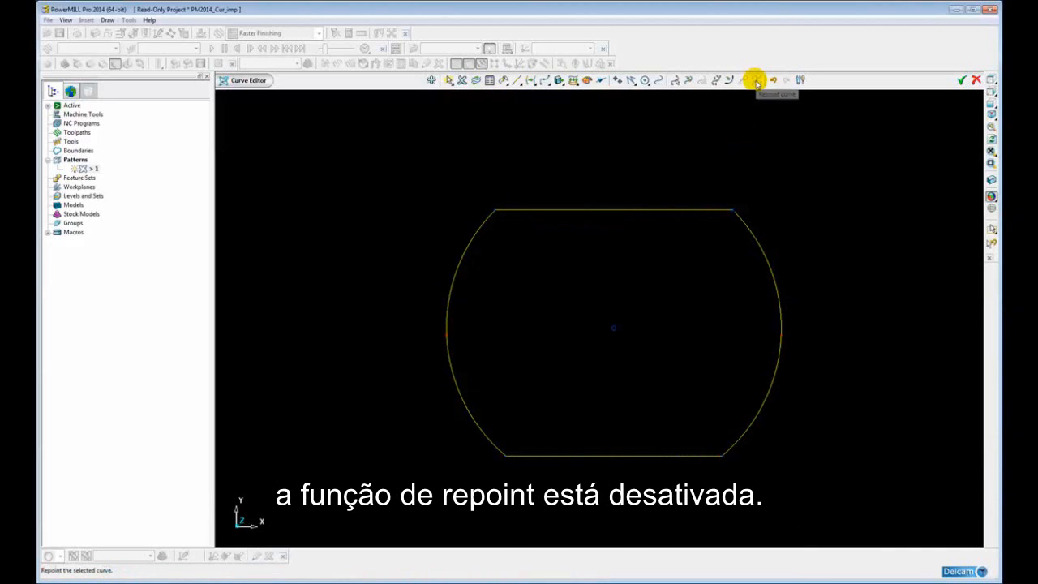
{"action": "right_click", "coordinate": [643, 210]}
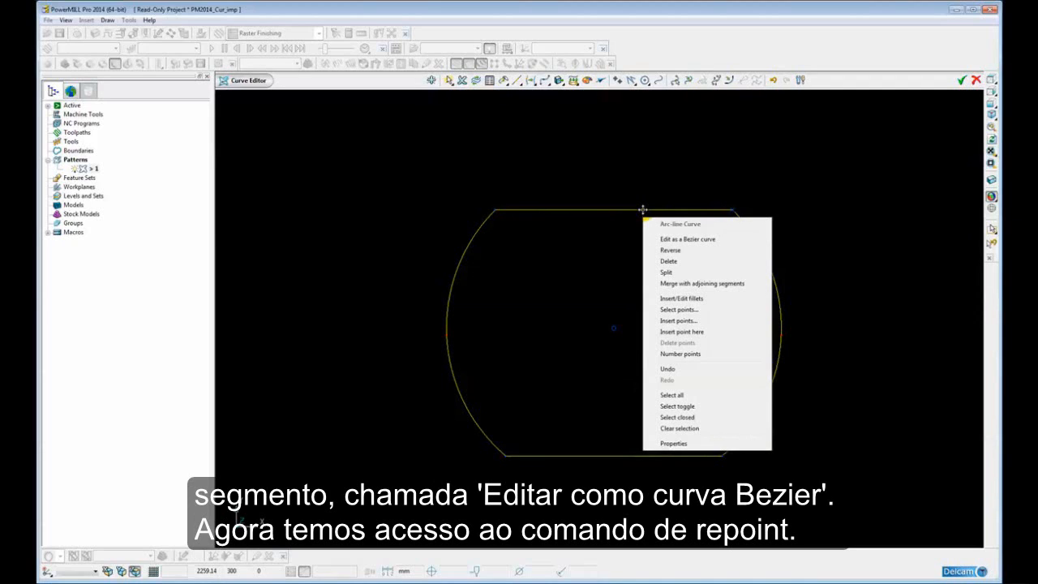
{"action": "left_click", "coordinate": [688, 239]}
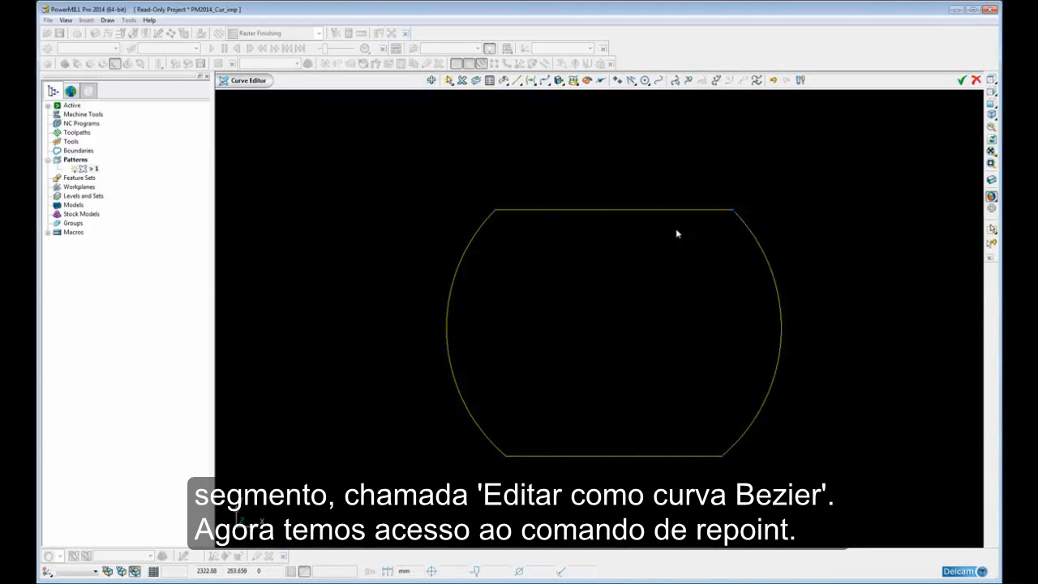
Start Repoint Curve on the profile, mark all its discontinuities as ignored points, and set the number of points in range to 20
{"action": "left_click", "coordinate": [753, 79]}
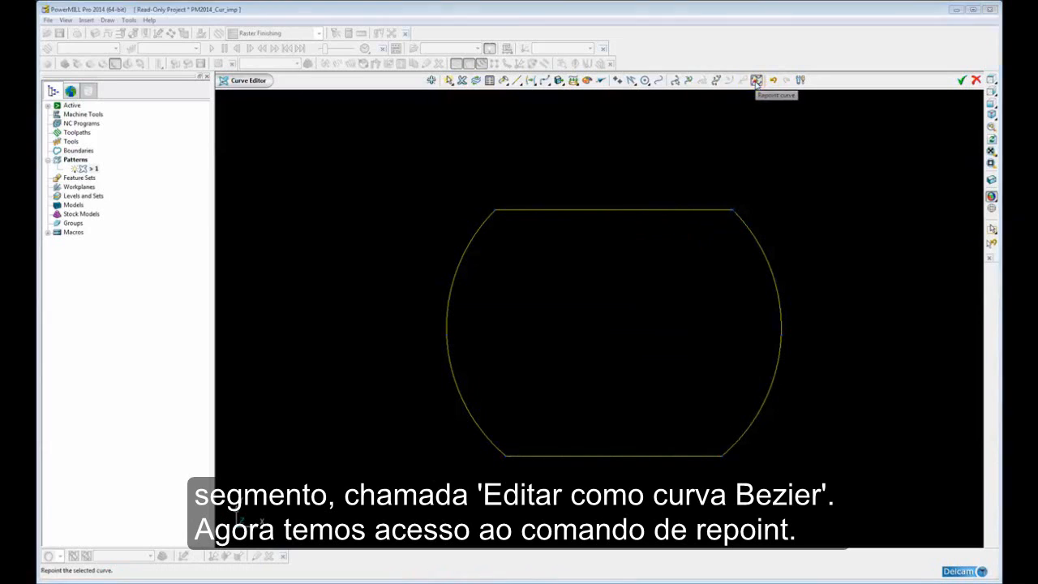
{"action": "middle_click_drag", "start_coordinate": [666, 290], "coordinate": [780, 294], "text": "shift"}
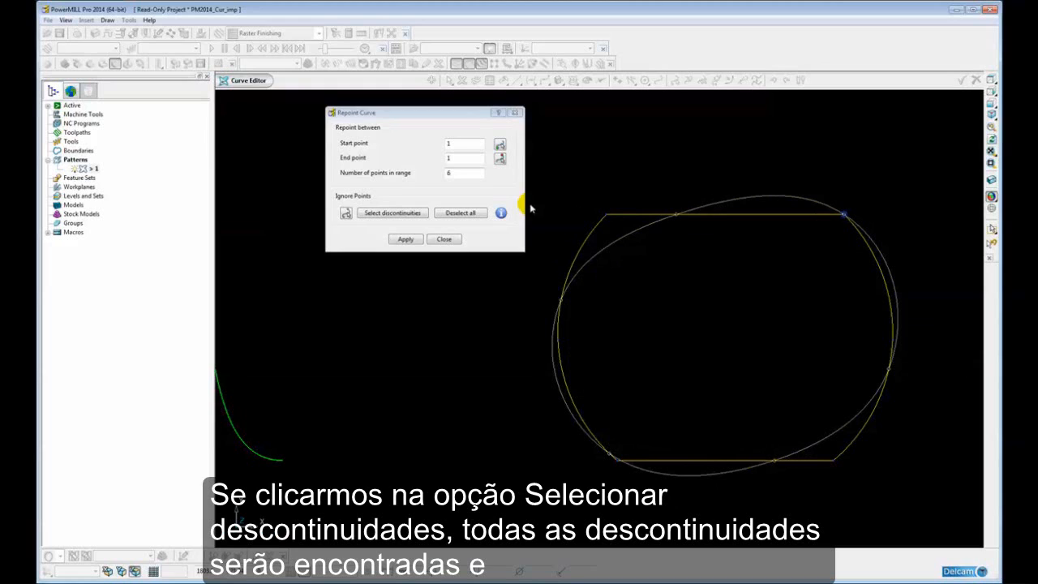
{"action": "left_click", "coordinate": [375, 214]}
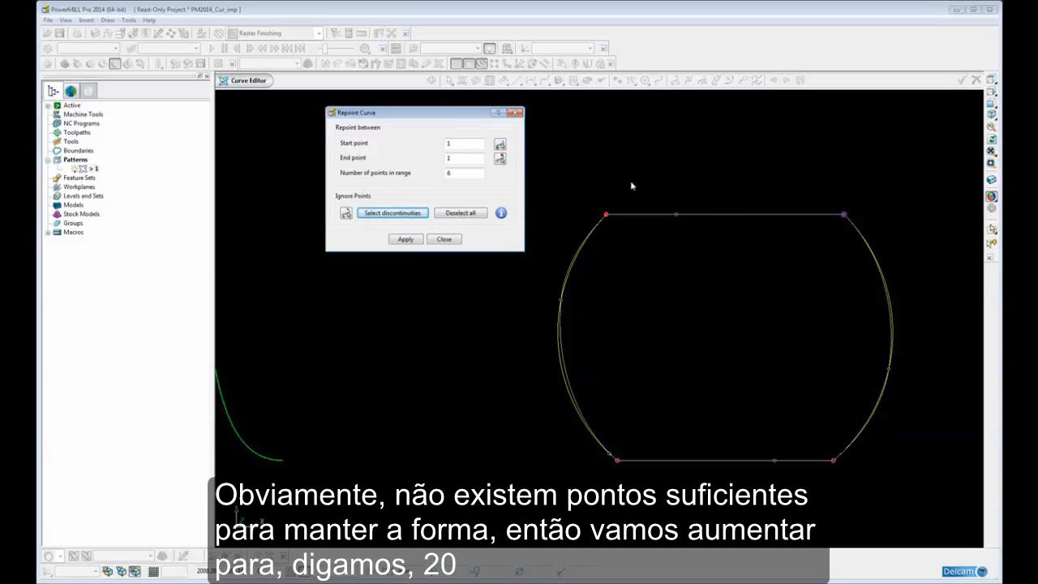
{"action": "left_click", "coordinate": [460, 175]}
{"action": "left_click_drag", "start_coordinate": [460, 174], "coordinate": [444, 176]}
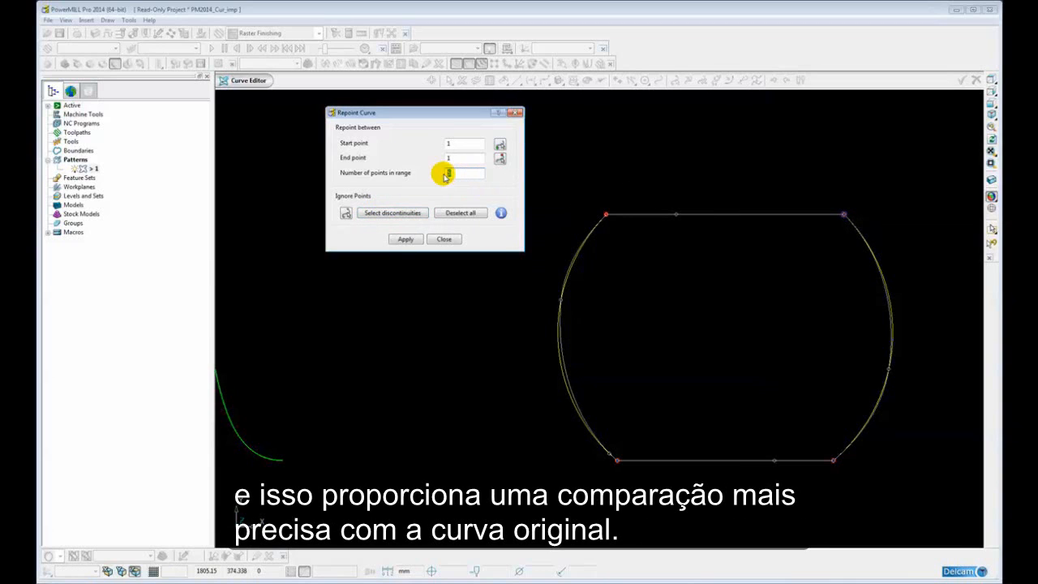
{"action": "type", "text": "20"}
{"action": "key", "text": "Tab"}
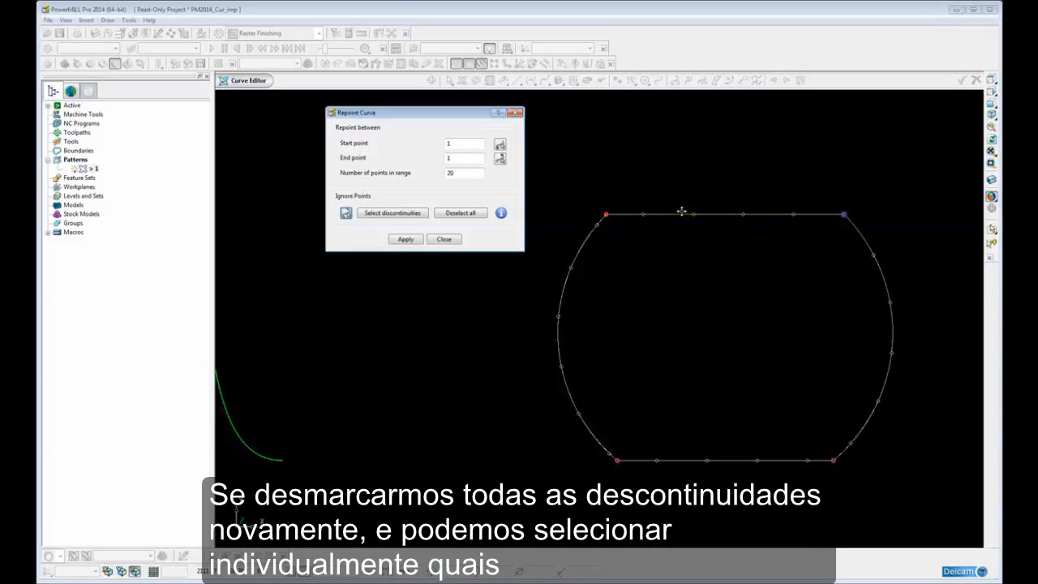
Replace the ignored points with only the profile's two upper corner points and set the number of points in range to 6
{"action": "left_click", "coordinate": [455, 215]}
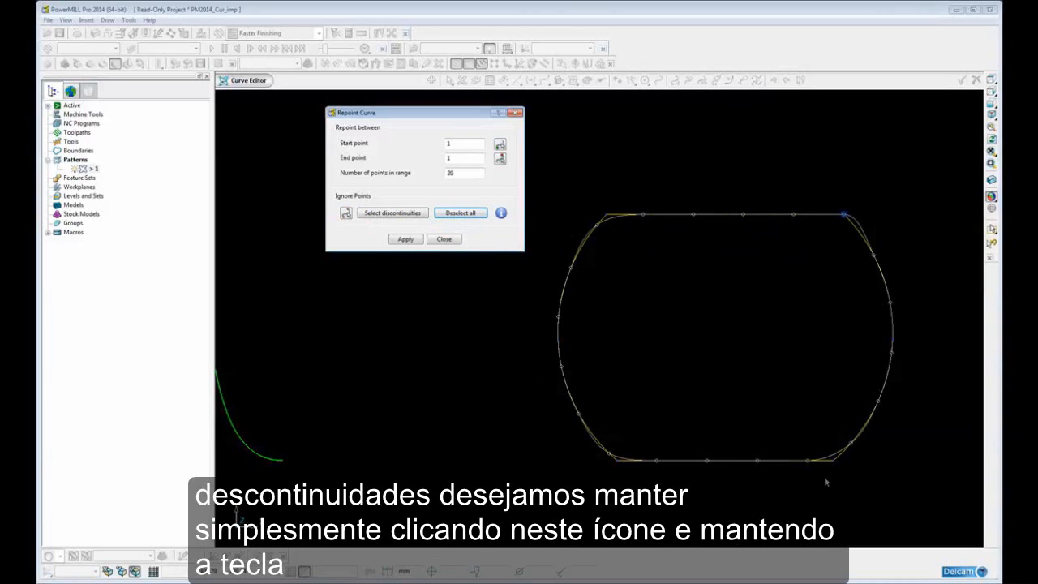
{"action": "left_click", "coordinate": [345, 215]}
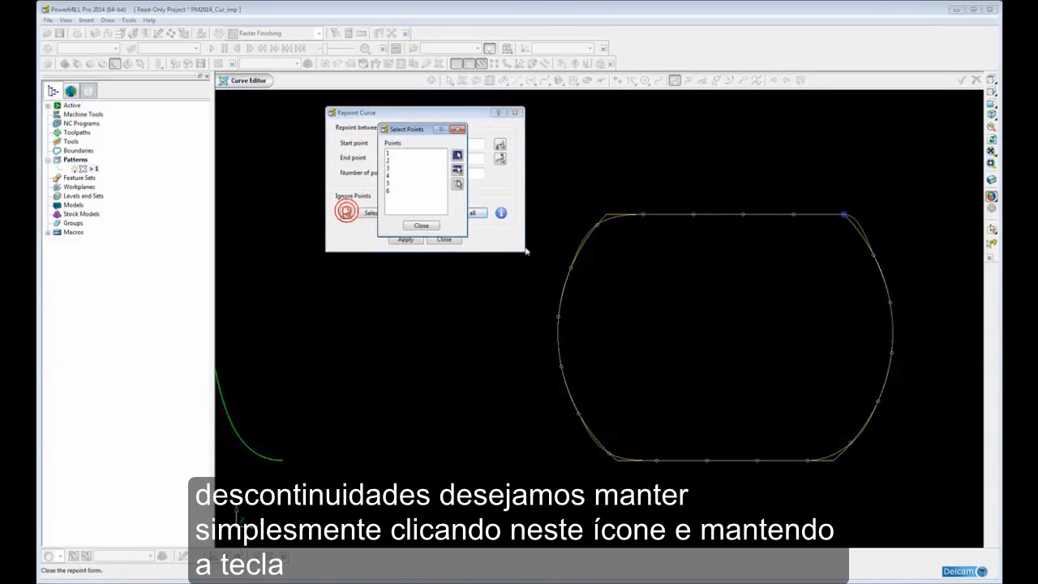
{"action": "left_click", "coordinate": [607, 216]}
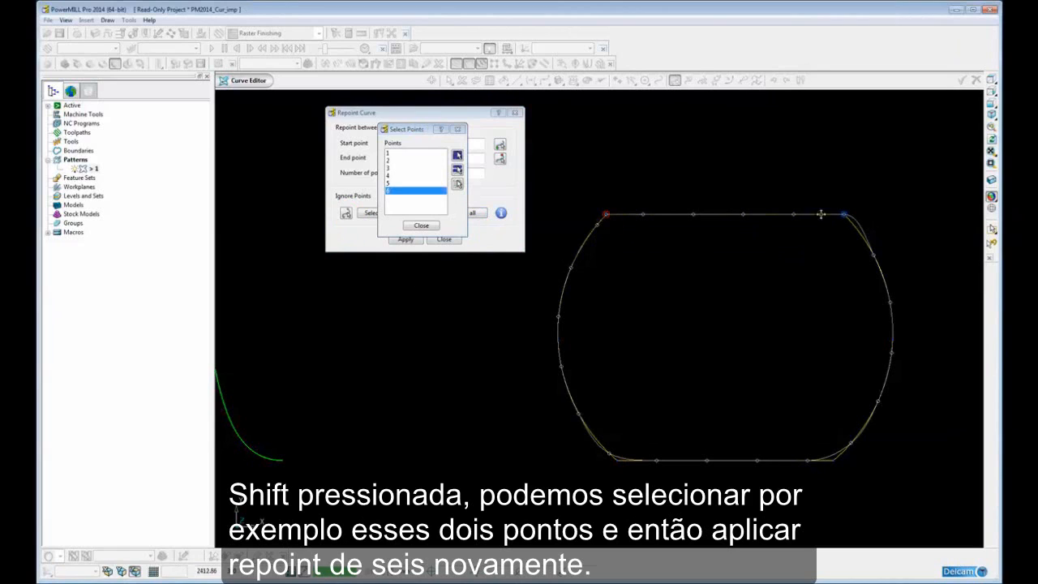
{"action": "left_click", "coordinate": [845, 215], "text": "shift"}
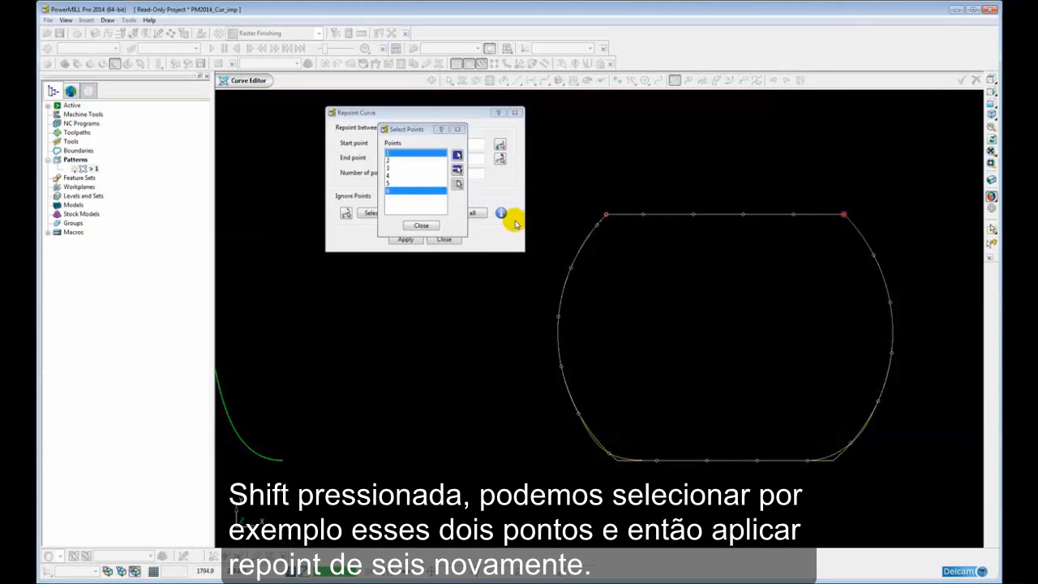
{"action": "left_click", "coordinate": [421, 227]}
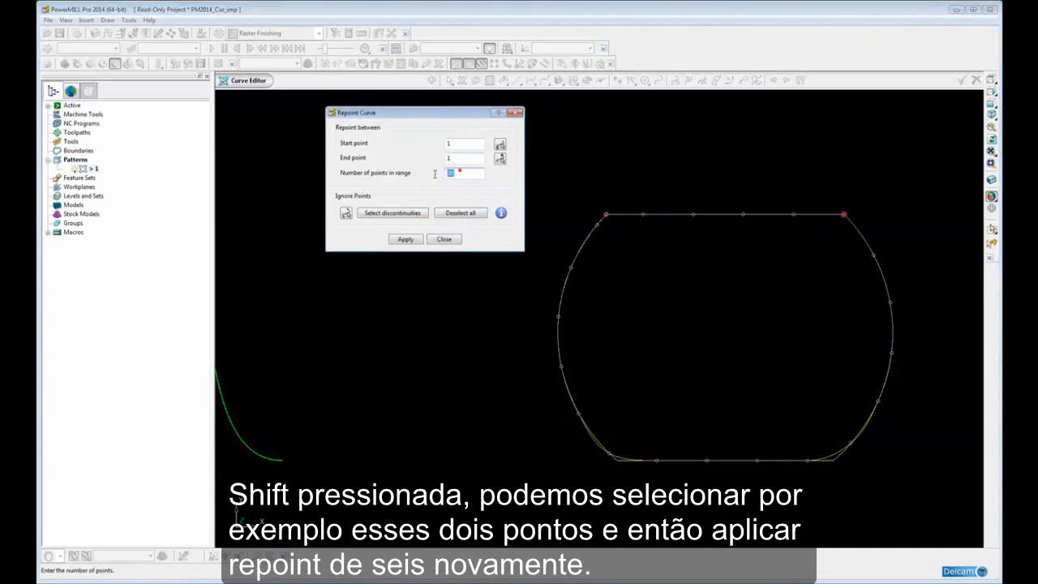
{"action": "left_click", "coordinate": [449, 173]}
{"action": "key", "text": "Return"}
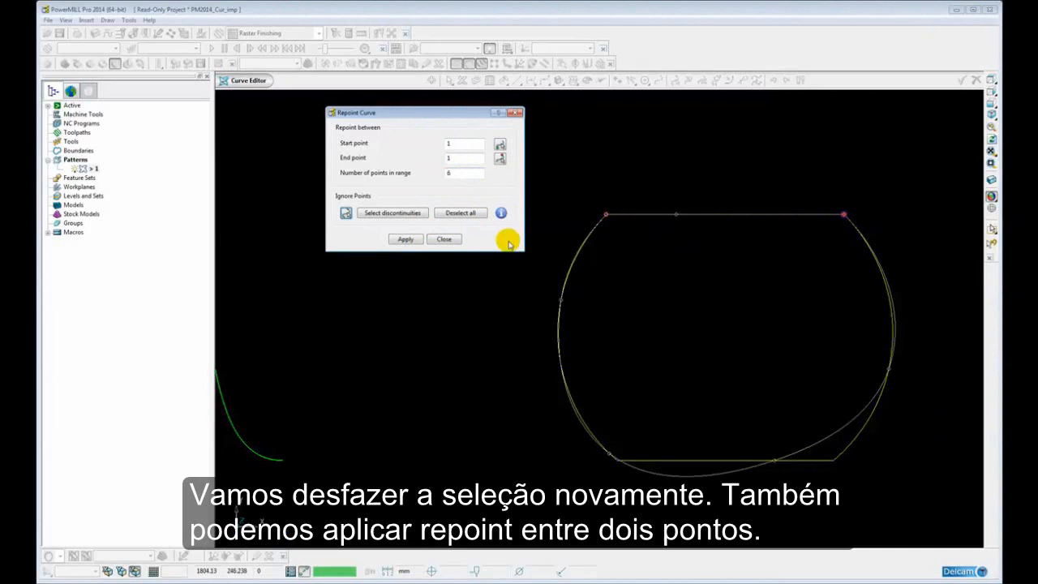
Deselect all ignored points and limit the repoint range to the left arc, from lower corner point 4 to upper corner point 6
{"action": "left_click", "coordinate": [460, 213]}
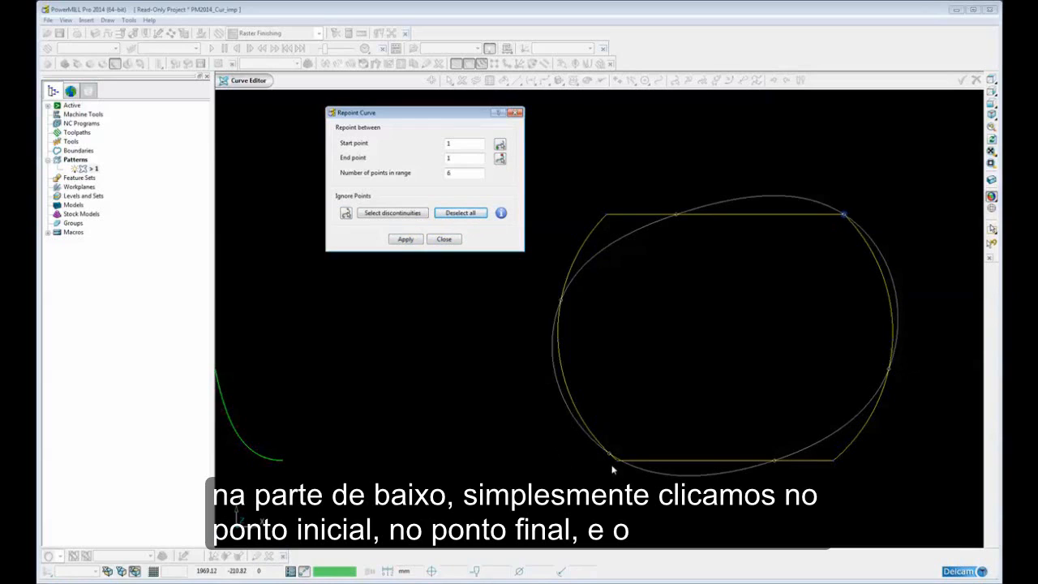
{"action": "left_click", "coordinate": [499, 145]}
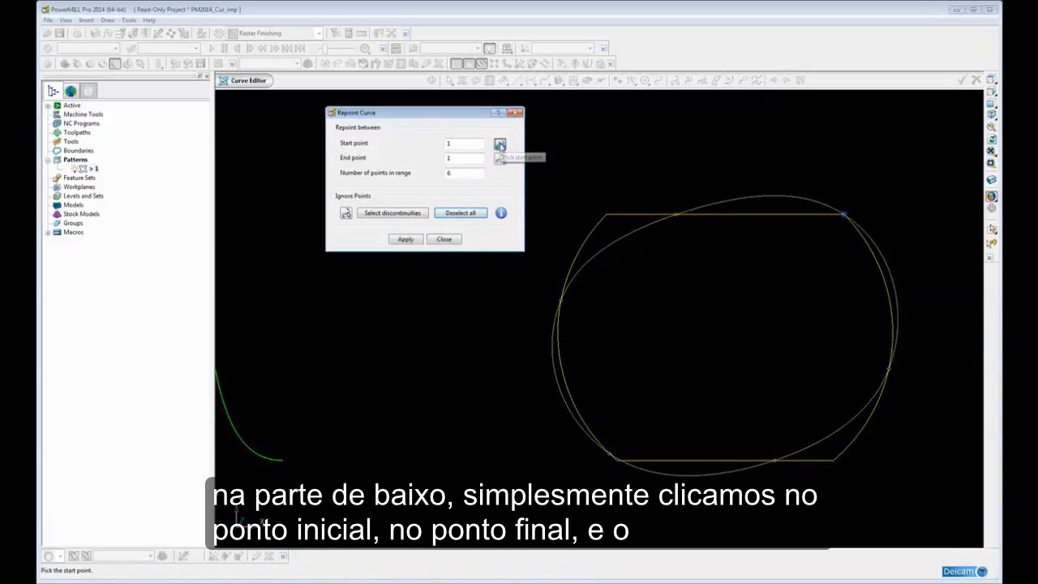
{"action": "left_click", "coordinate": [500, 146]}
{"action": "left_click", "coordinate": [618, 459]}
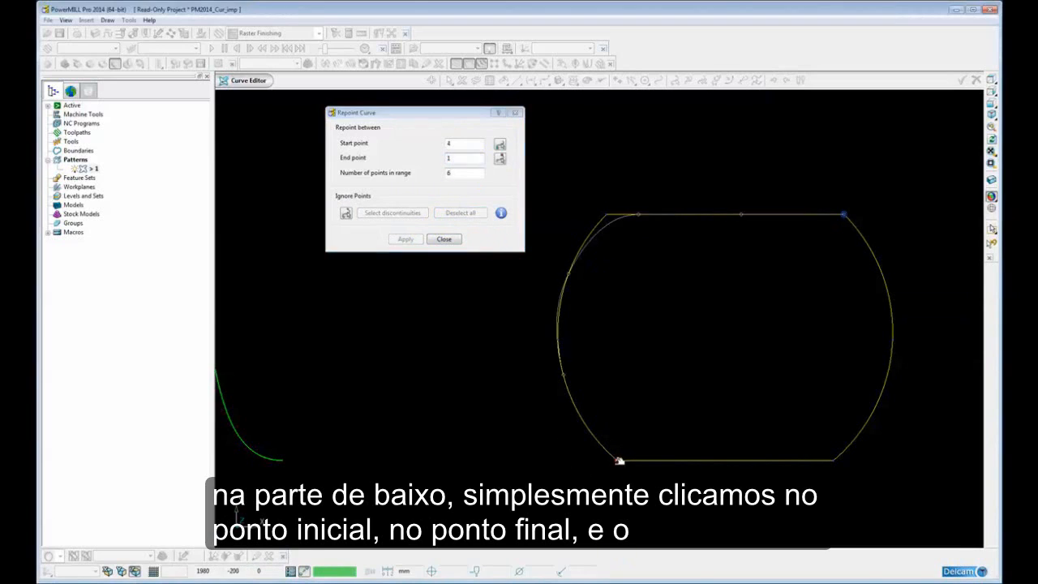
{"action": "left_click", "coordinate": [500, 157]}
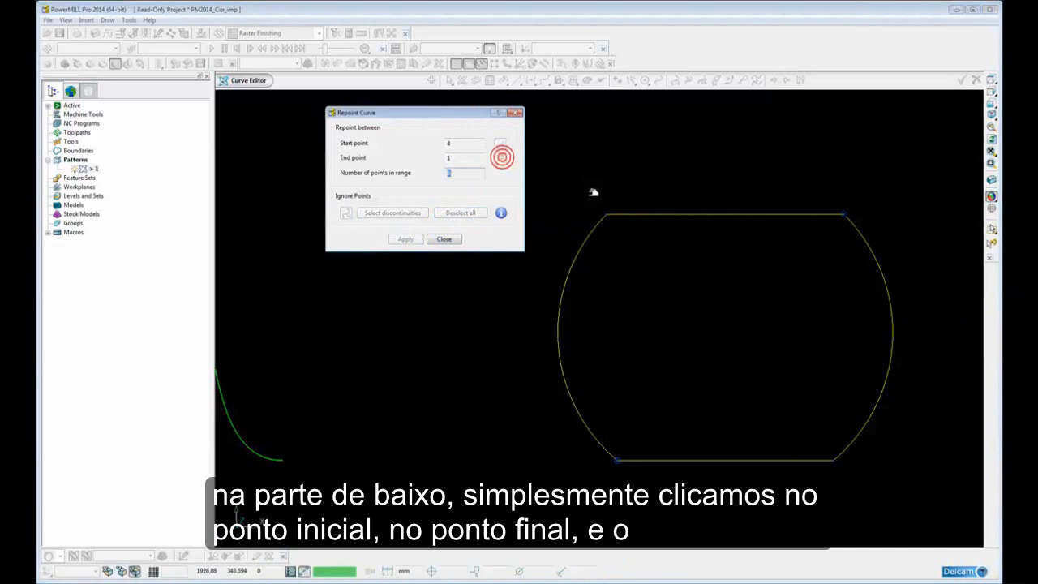
{"action": "left_click", "coordinate": [608, 215]}
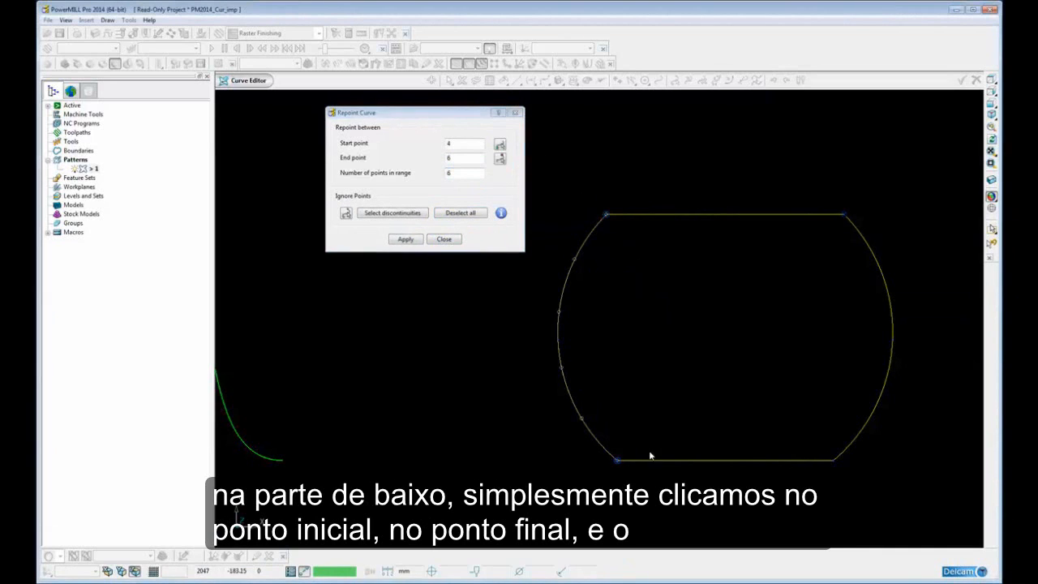
Repoint the left arc with 12 points in range and finish curve editing, accepting the changes
{"action": "double_click", "coordinate": [463, 173]}
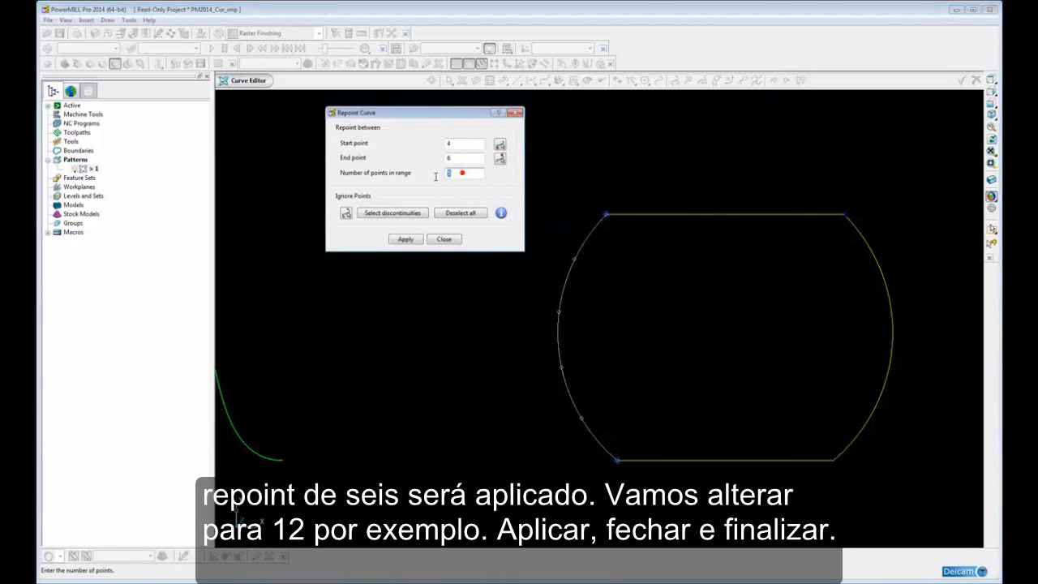
{"action": "type", "text": "12"}
{"action": "key", "text": "Tab"}
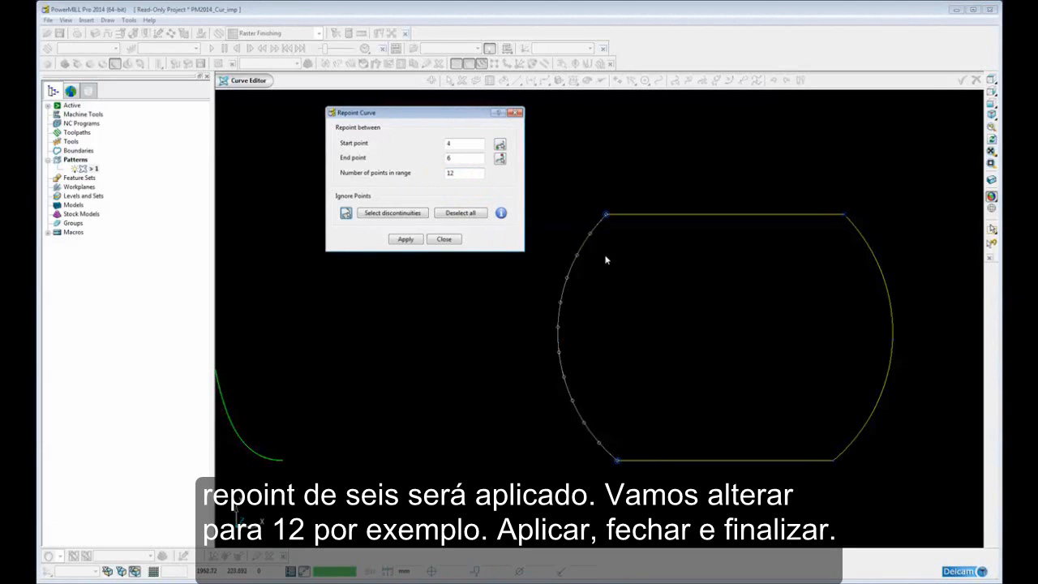
{"action": "left_click", "coordinate": [406, 238]}
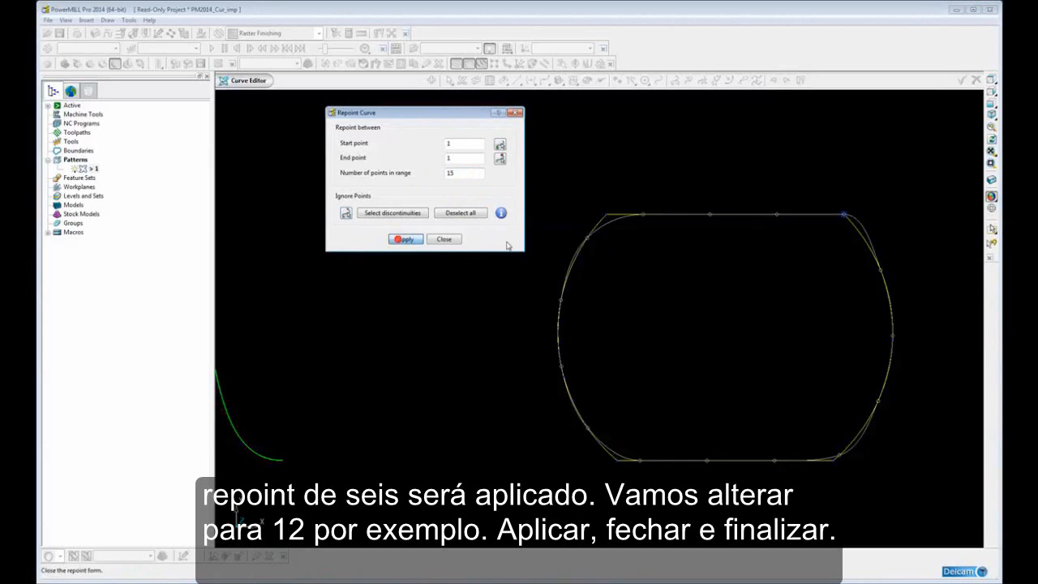
{"action": "left_click", "coordinate": [442, 239]}
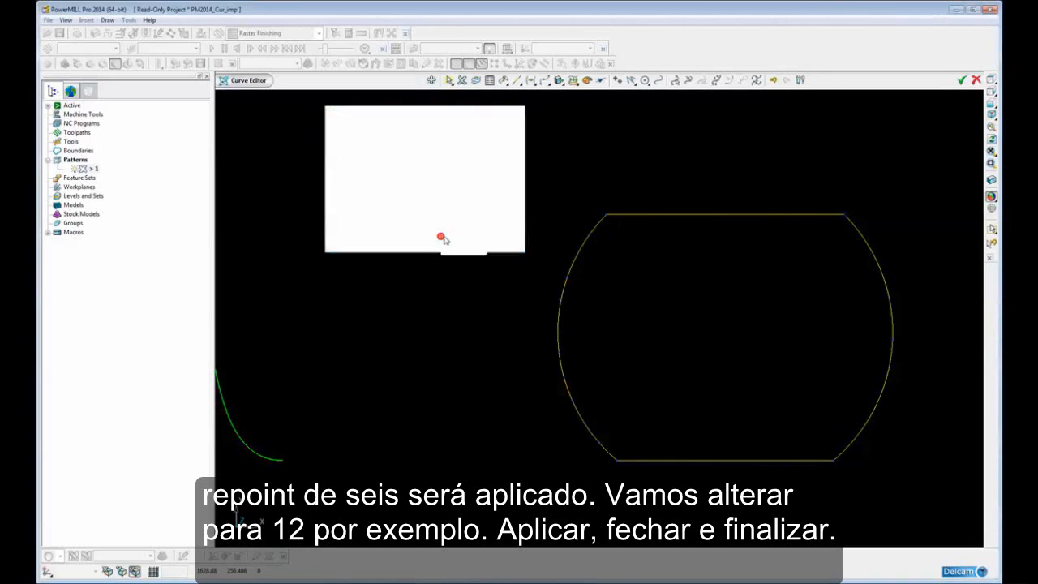
{"action": "left_click", "coordinate": [962, 80]}
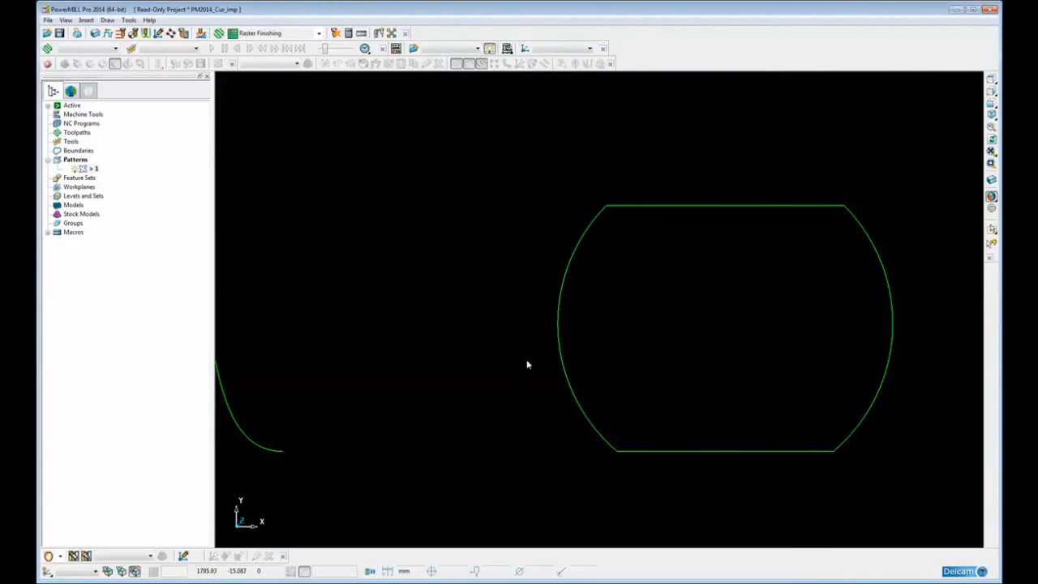